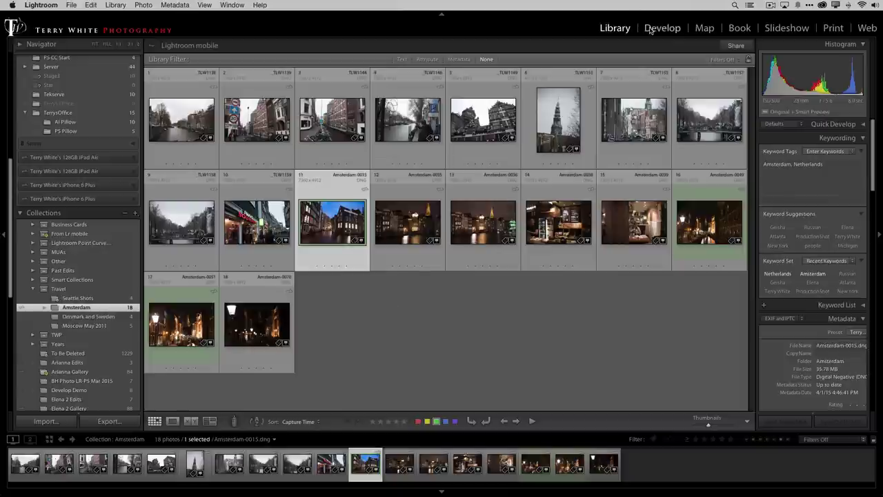
# Open the selected Amsterdam canal photo for developing and correct its perspective with the Auto Upright lens correction.
pyautogui.press('d')
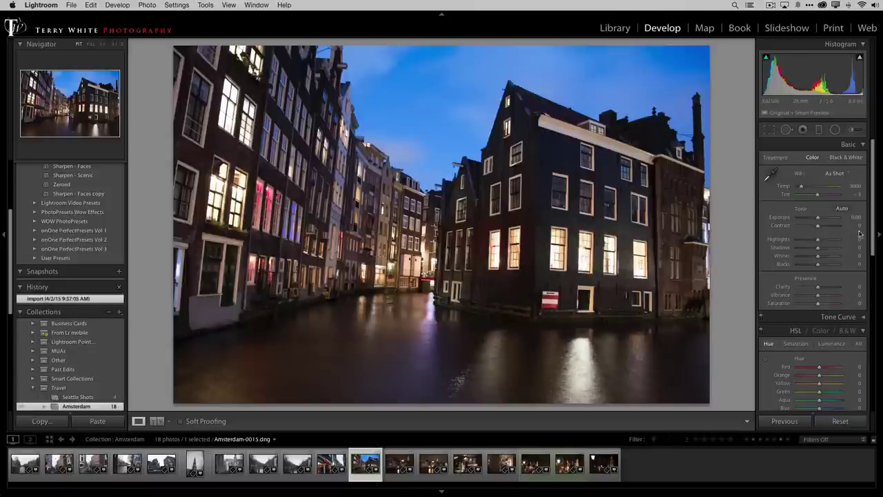
pyautogui.moveTo(875, 230); pyautogui.dragTo(878, 334)
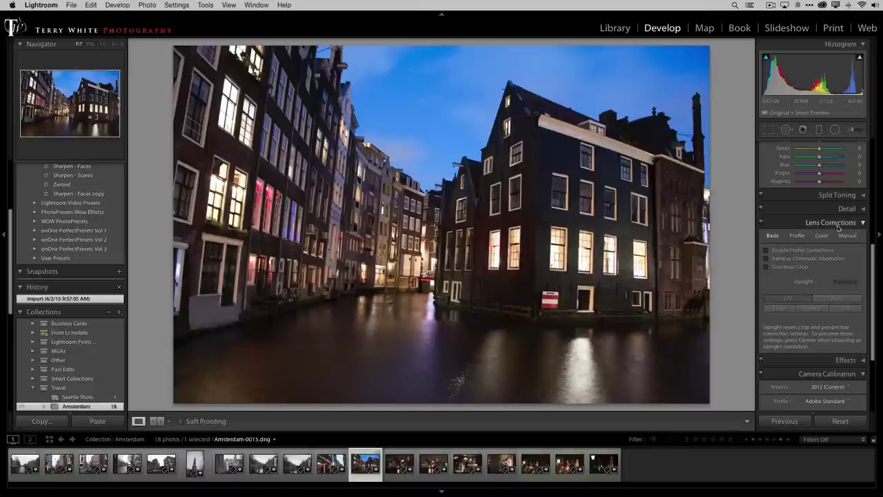
pyautogui.click(826, 299)
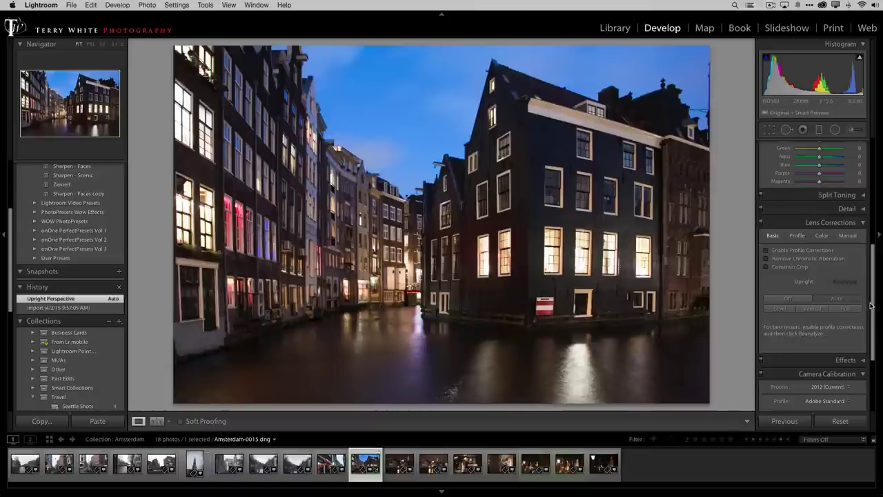
# Apply the Sharpen - Scenic preset from the Lightroom General Presets to the photo.
pyautogui.scroll(5, 828, 283)
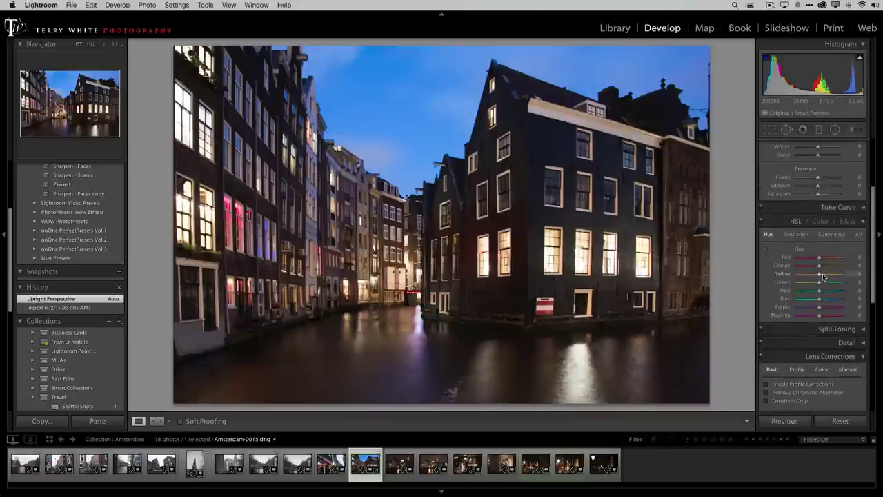
pyautogui.scroll(2, 823, 277)
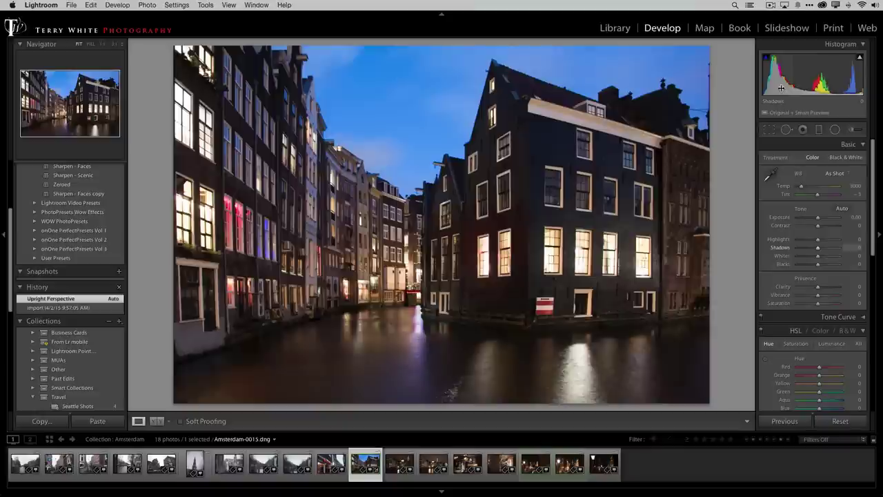
pyautogui.scroll(5, 98, 246)
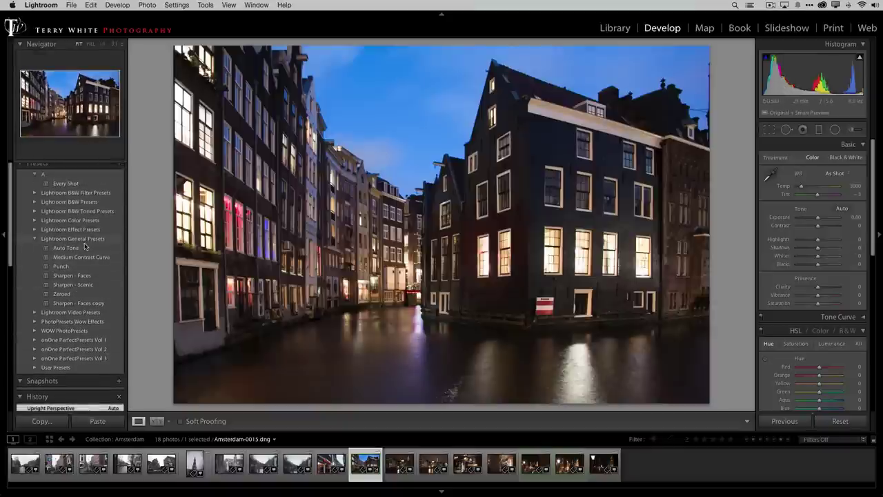
pyautogui.click(62, 286)
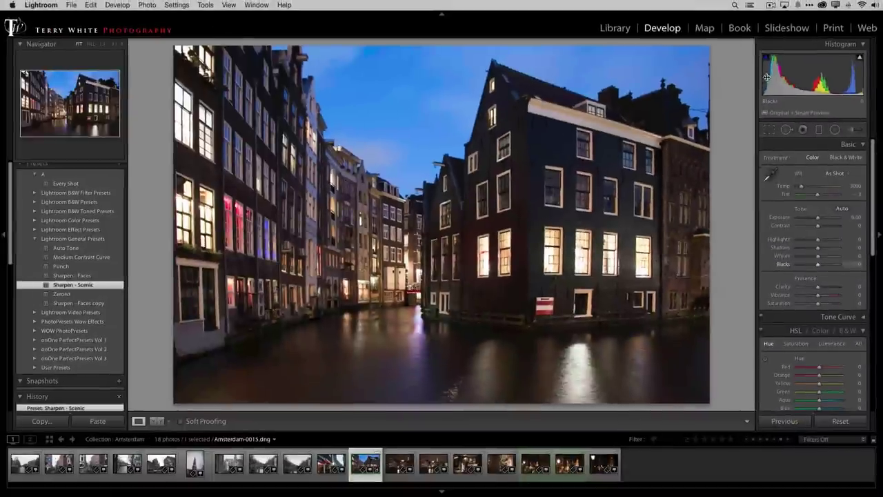
# Adjust the clipped tones on the histogram, setting Blacks to +13 and Whites to -61.
pyautogui.moveTo(516, 93); pyautogui.dragTo(690, 93)
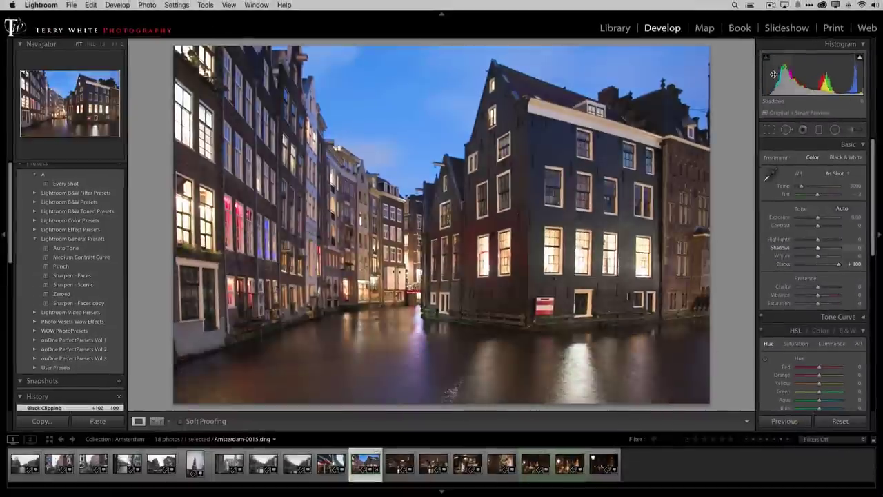
pyautogui.moveTo(770, 75); pyautogui.dragTo(753, 76)
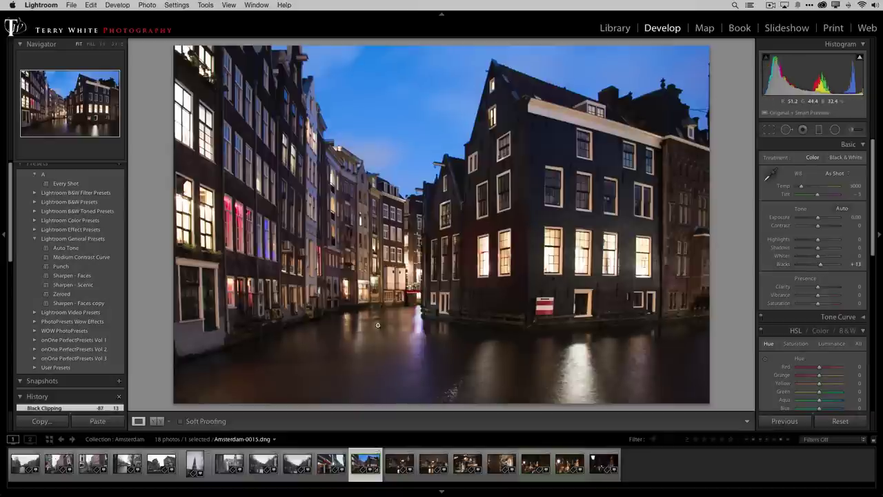
pyautogui.moveTo(860, 60)
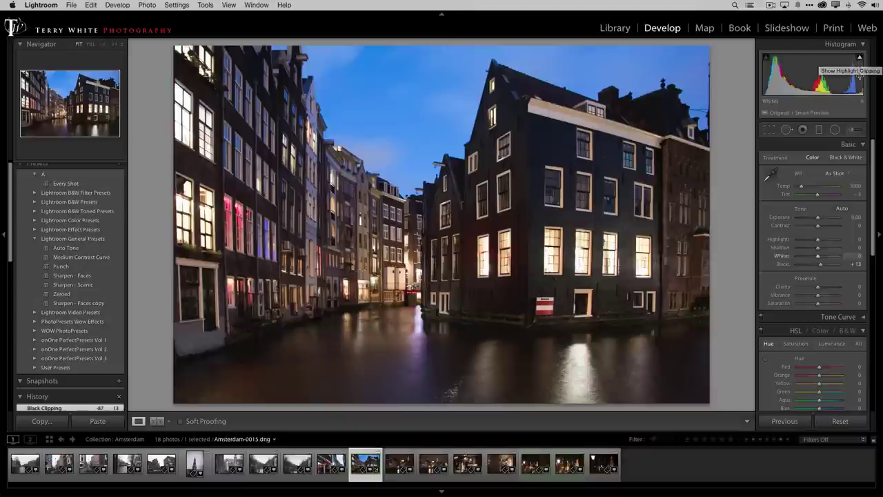
pyautogui.moveTo(859, 80); pyautogui.dragTo(807, 81)
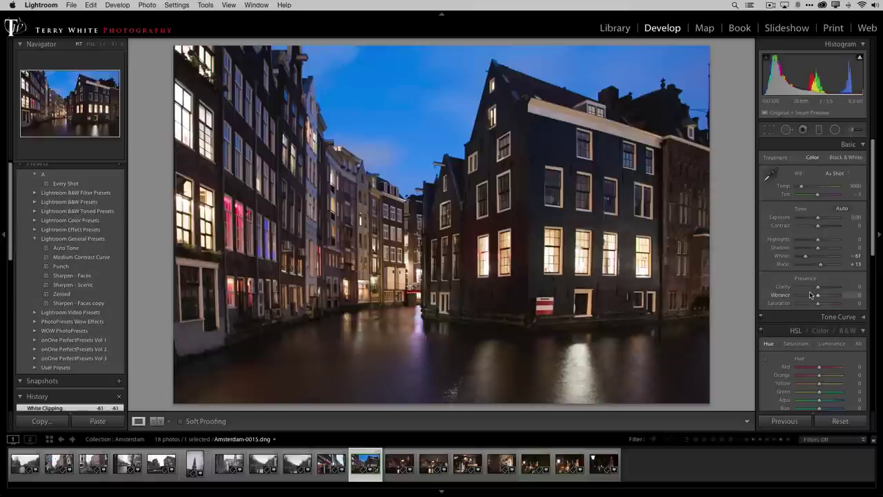
# Set the photo's Clarity to +31, Vibrance to +33 and Saturation to +22.
pyautogui.moveTo(819, 290); pyautogui.dragTo(827, 290)
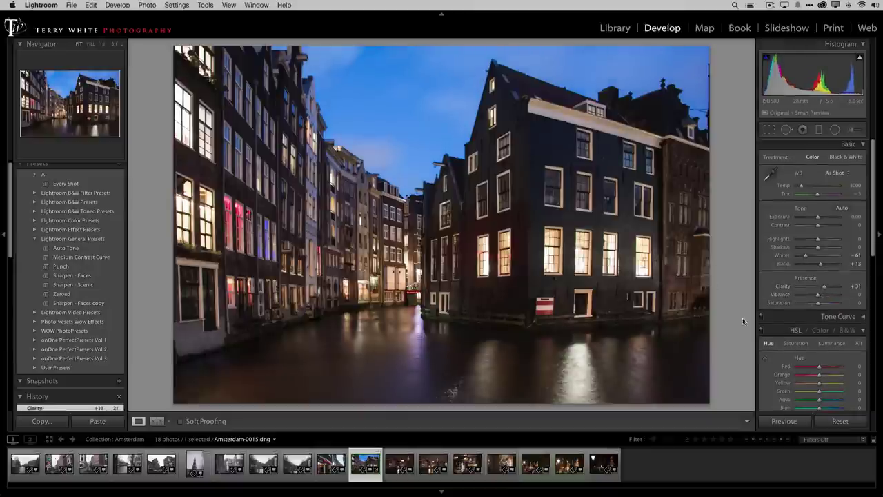
pyautogui.moveTo(818, 295); pyautogui.dragTo(825, 297)
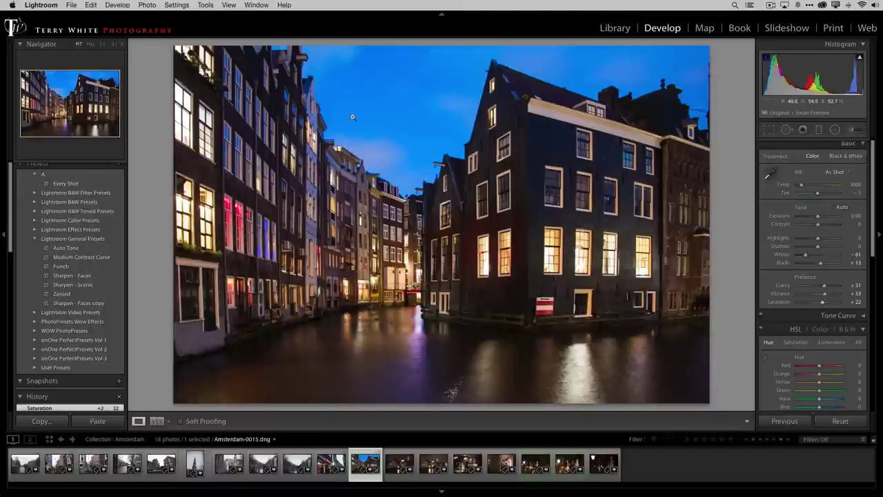
# Set Luminance noise reduction to 14, checking the effect on the sky in the detail preview.
pyautogui.scroll(-6, 779, 327)
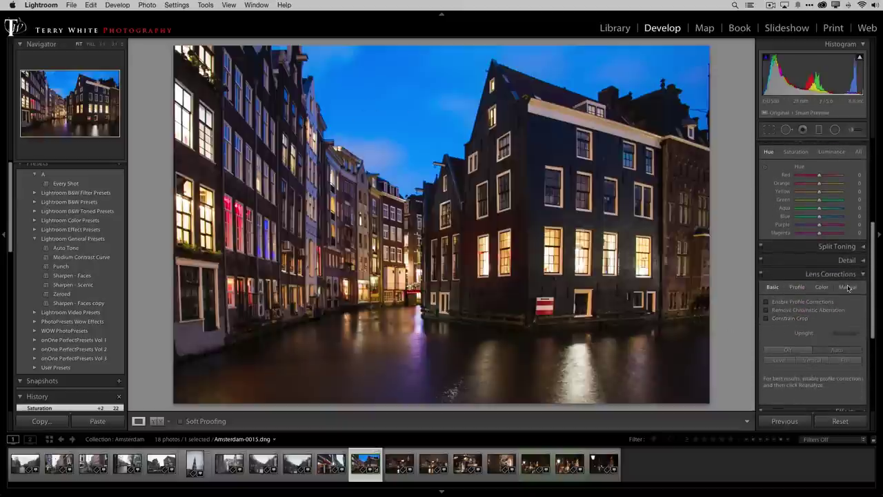
pyautogui.click(861, 263)
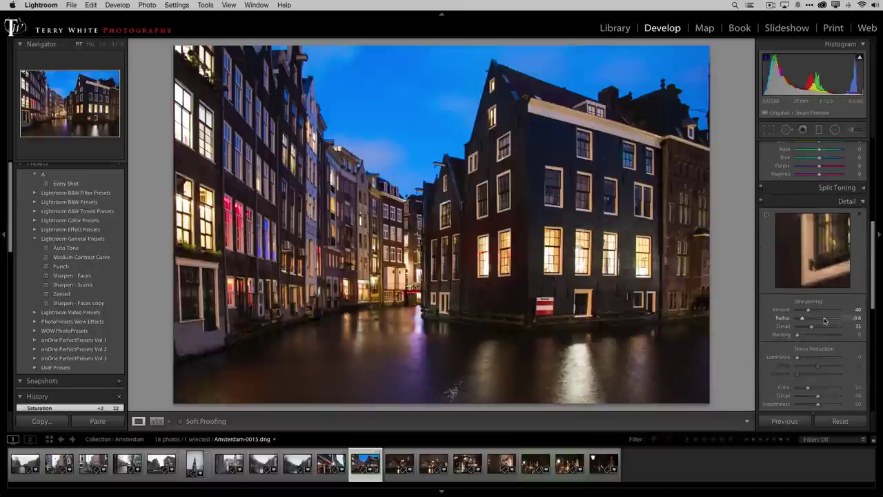
pyautogui.moveTo(798, 359); pyautogui.dragTo(804, 360)
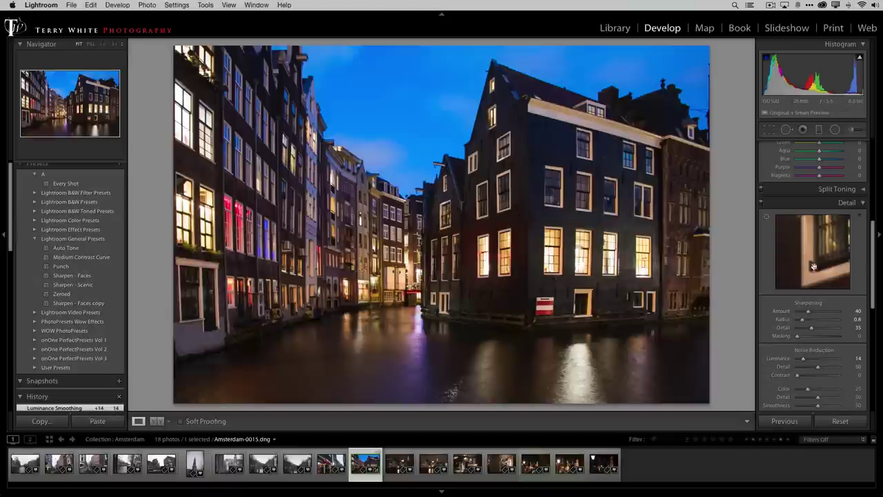
pyautogui.moveTo(816, 245); pyautogui.dragTo(796, 253)
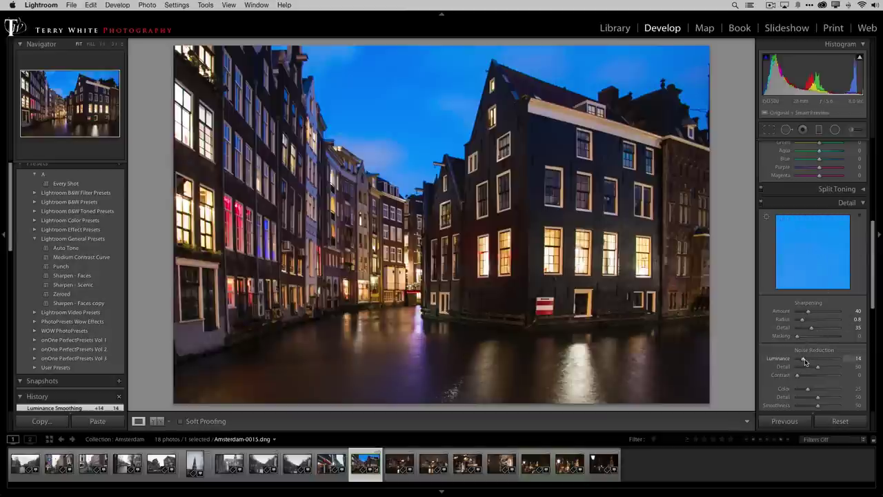
pyautogui.moveTo(803, 360)
pyautogui.mouseDown()
pyautogui.moveTo(826, 359)
pyautogui.moveTo(804, 360)
pyautogui.mouseUp()
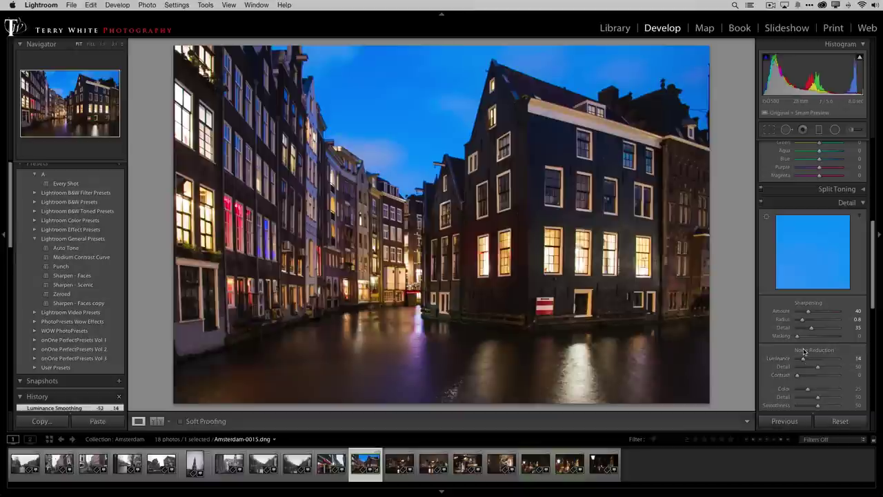
# Review the developed photo enlarged in the Library, return to the grid and open the photo in Photoshop.
pyautogui.scroll(10, 804, 355)
pyautogui.scroll(-2, 803, 352)
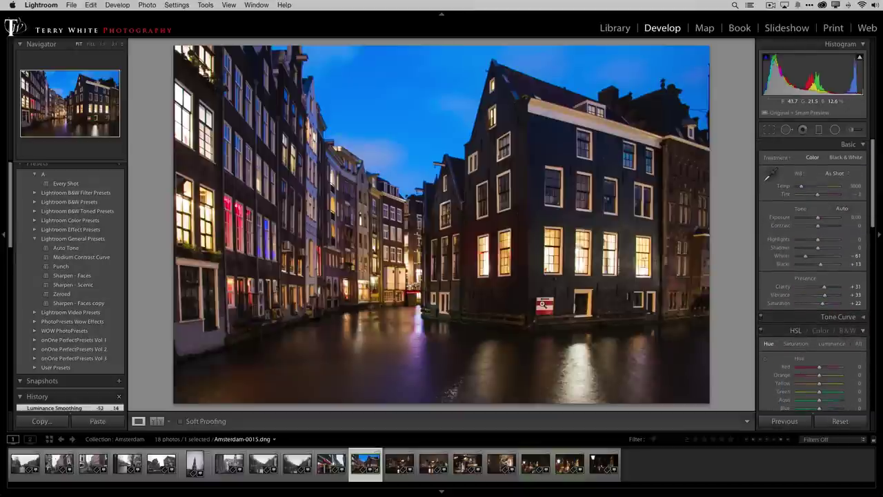
pyautogui.press('g')
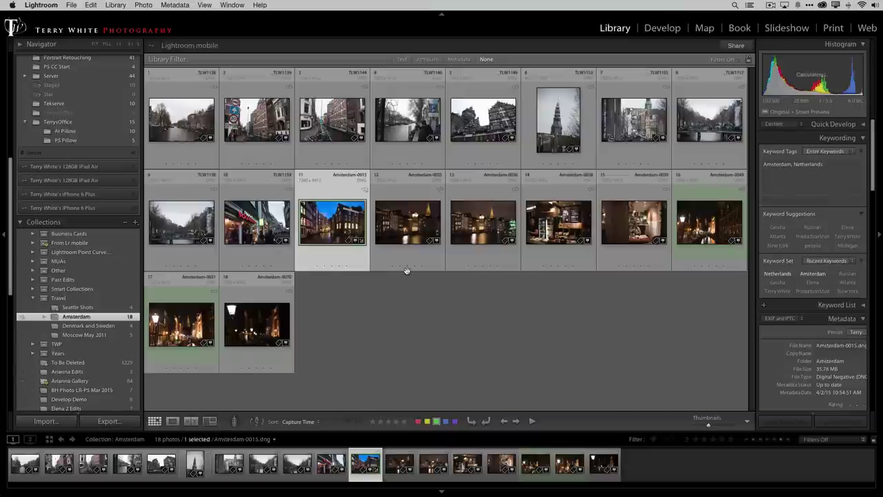
pyautogui.press('e')
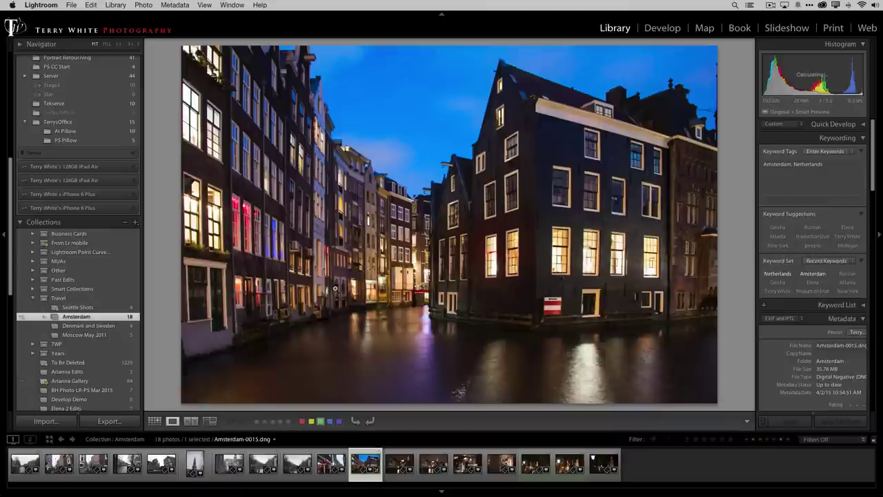
pyautogui.press('g')
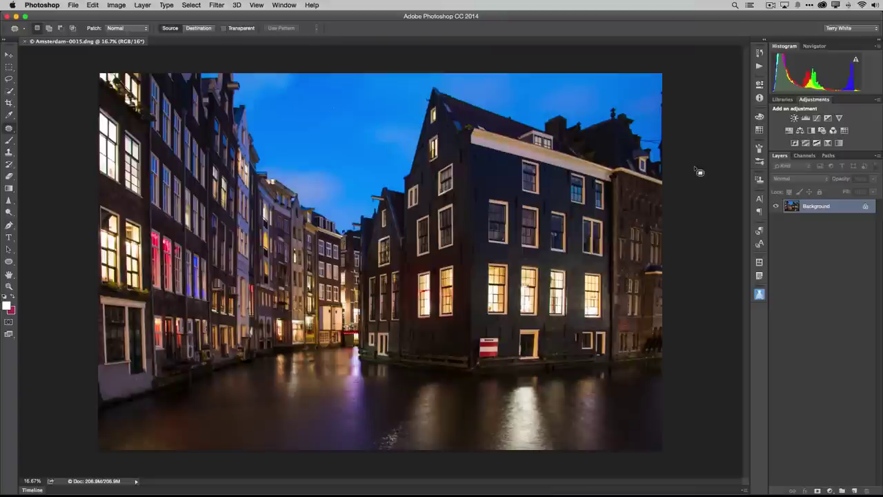
# Remove the small beam jutting into the sky at the photo's right edge with the content-aware Spot Healing Brush.
pyautogui.moveTo(9, 128); pyautogui.dragTo(43, 125)
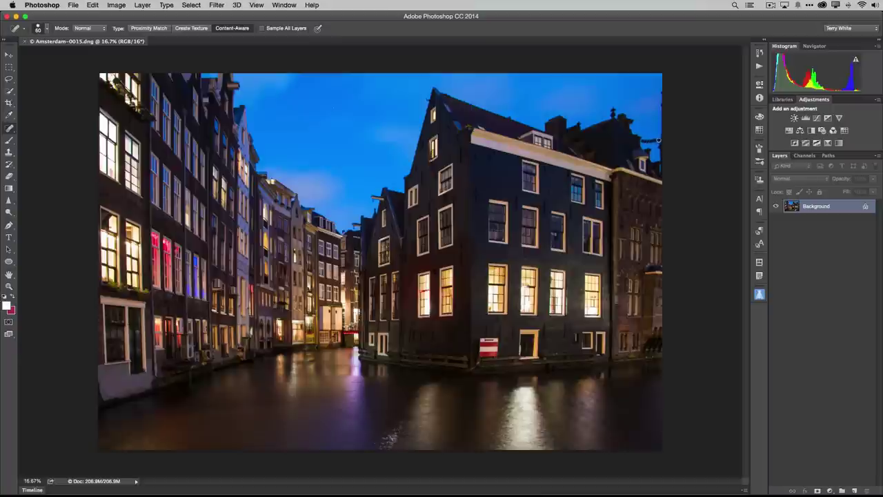
pyautogui.moveTo(657, 142); pyautogui.dragTo(642, 141)
# Copy the full-width area from the sky down to the waterline onto a new layer and check it without the background.
pyautogui.click(9, 67)
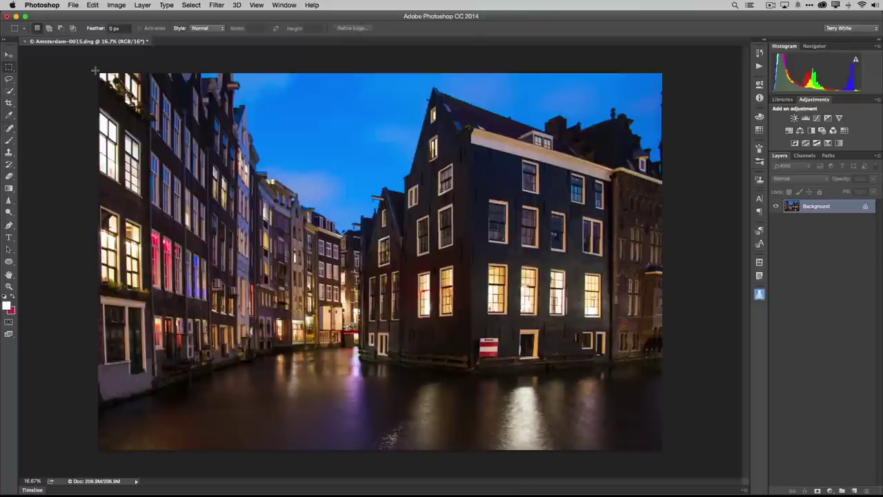
pyautogui.moveTo(98, 72); pyautogui.dragTo(673, 378)
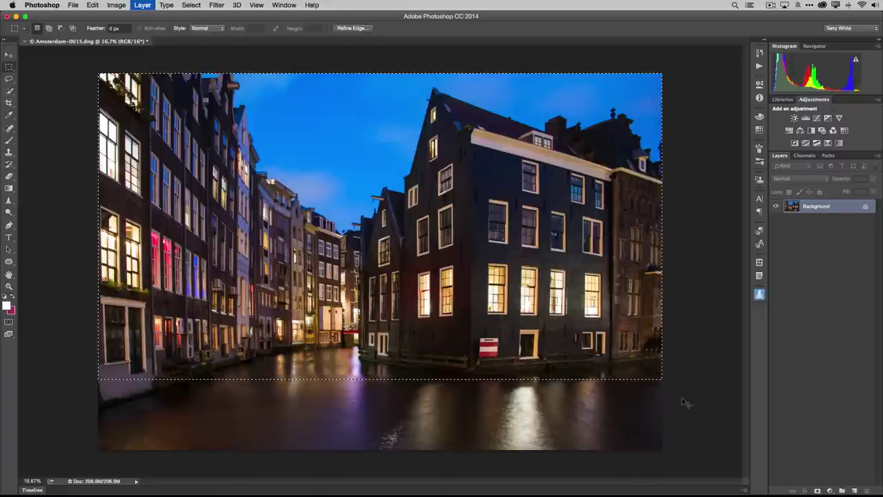
pyautogui.press('super+j')
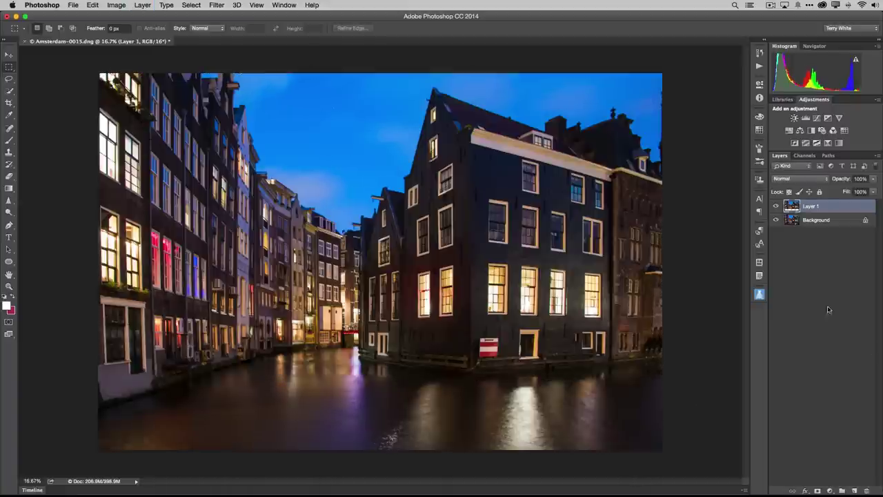
pyautogui.click(777, 220)
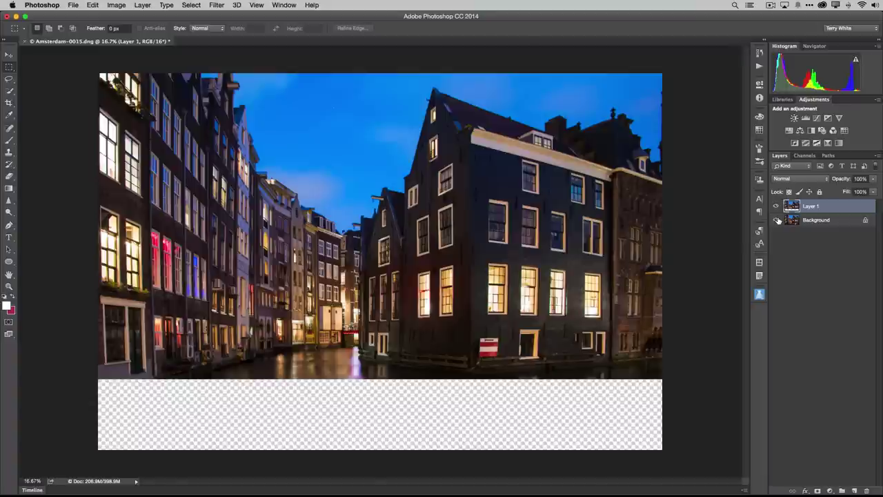
pyautogui.click(777, 219)
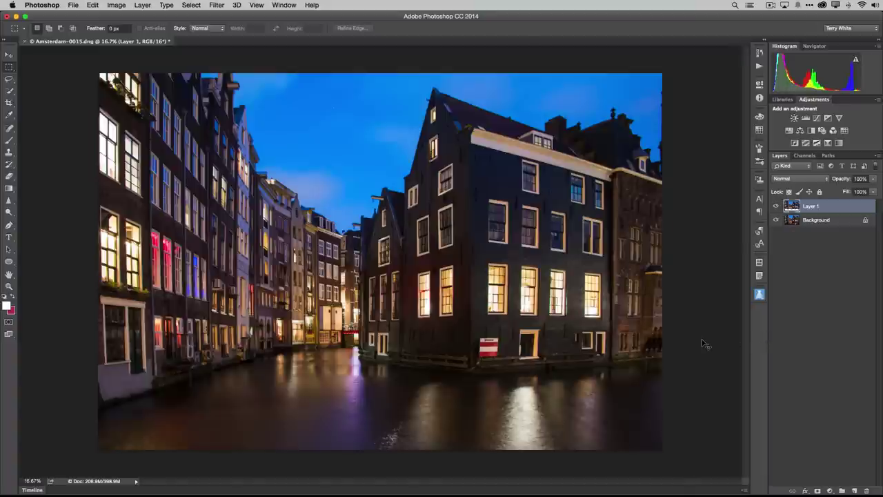
# Flip the copied buildings layer vertically and move it straight down so its edge meets the waterline as a reflection.
pyautogui.press('super+t')
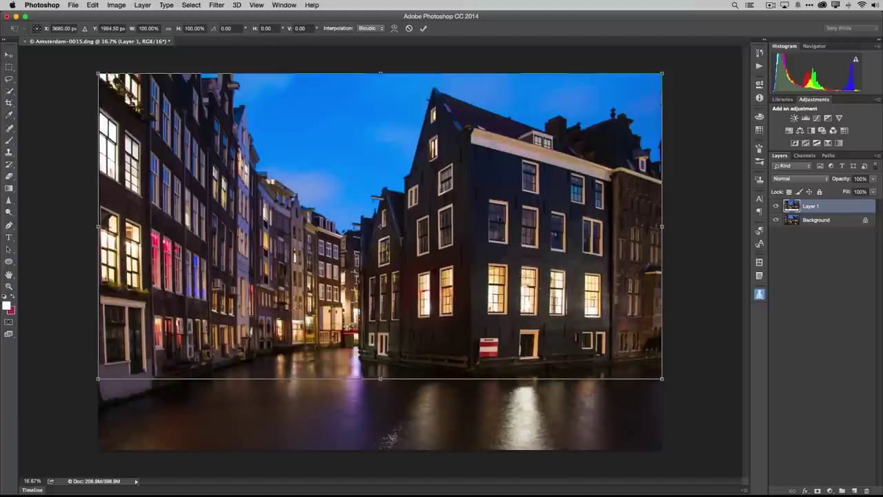
pyautogui.rightClick(475, 206)
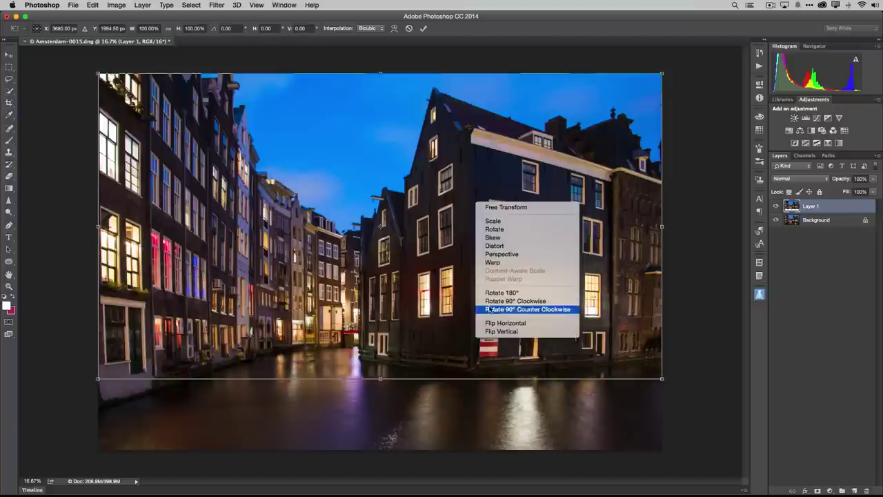
pyautogui.click(491, 332)
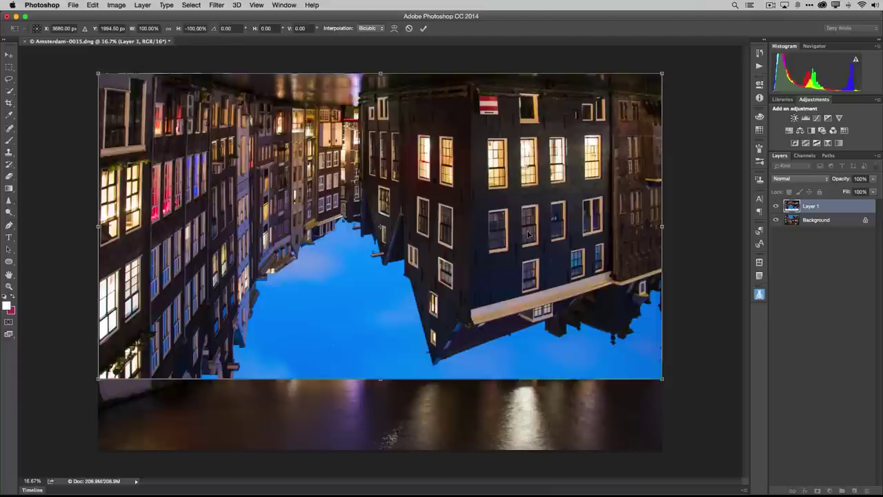
pyautogui.moveTo(474, 129); pyautogui.dragTo(487, 424)
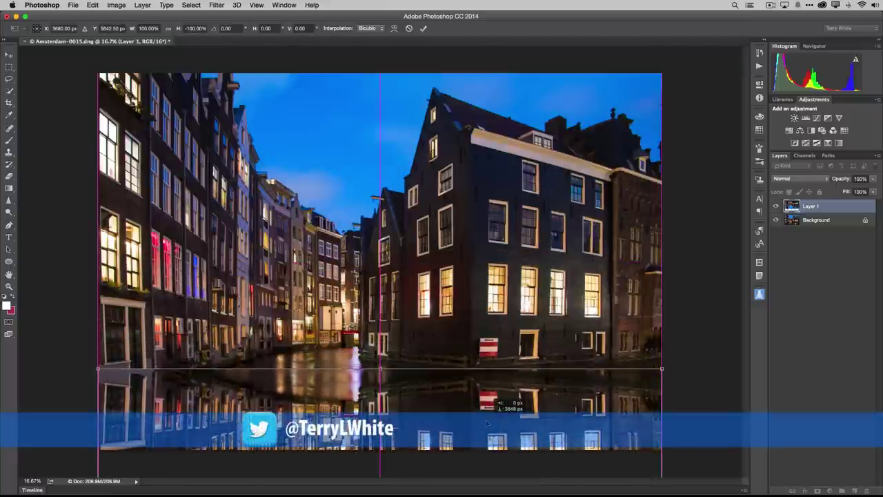
pyautogui.moveTo(486, 423); pyautogui.dragTo(486, 420)
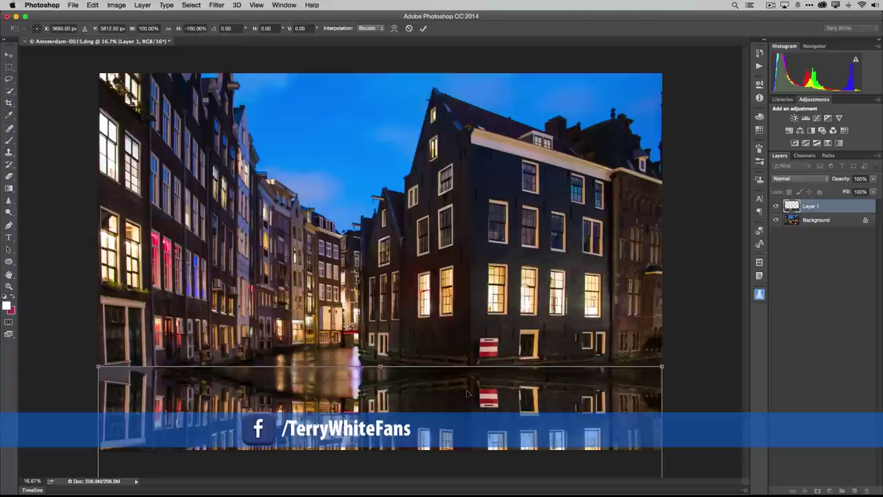
pyautogui.moveTo(467, 393); pyautogui.dragTo(468, 398)
pyautogui.press('Return')
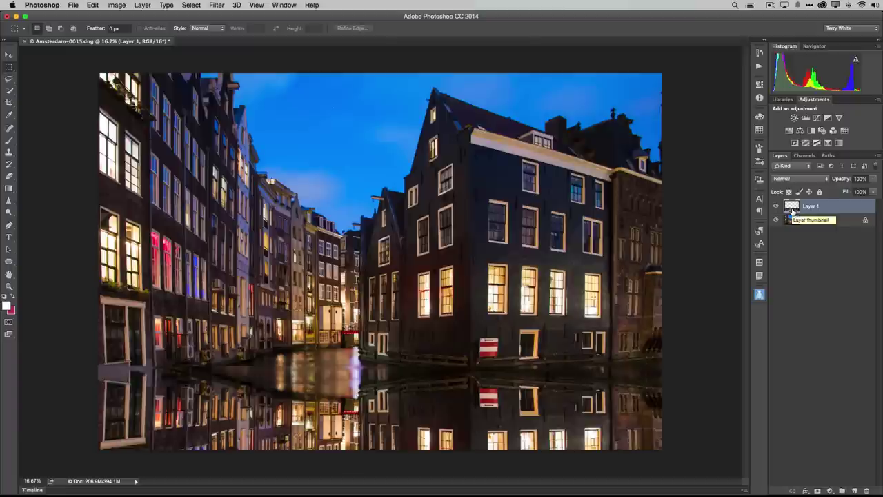
# Convert the flipped layer for smart filters and lay three connected Perspective Warp quads over the reflections of the street and the corner building's two faces.
pyautogui.click(217, 5)
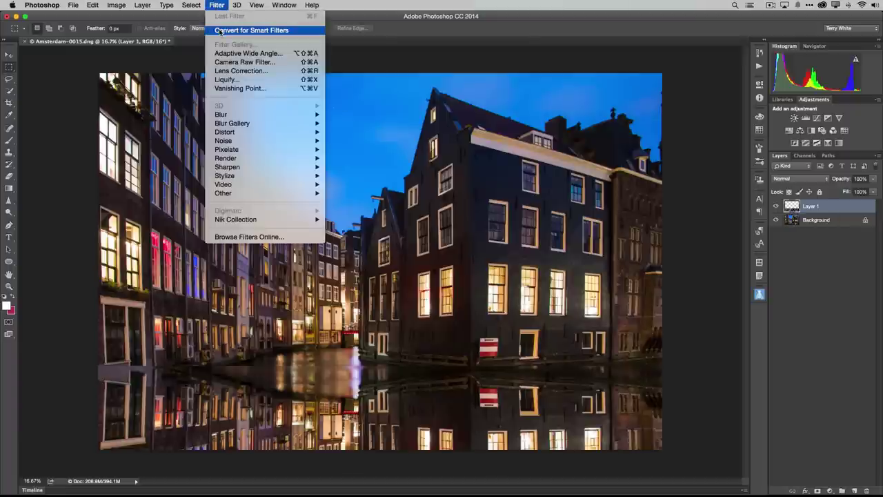
pyautogui.click(531, 124)
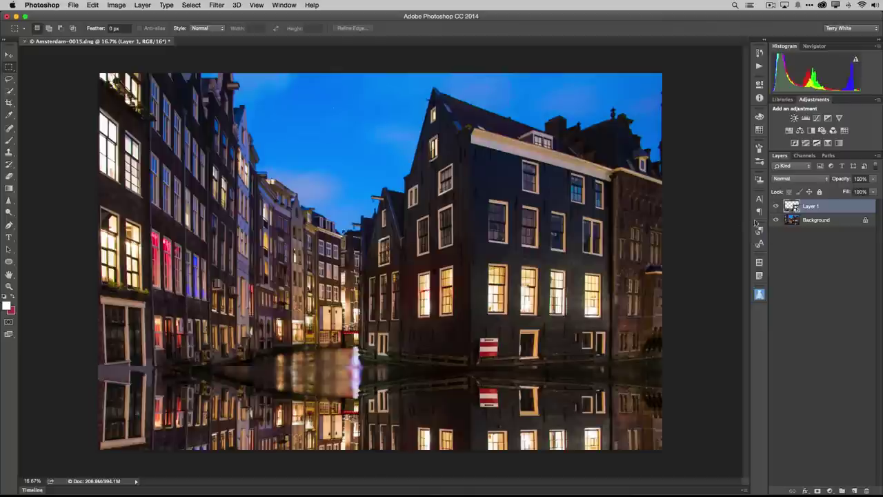
pyautogui.click(92, 5)
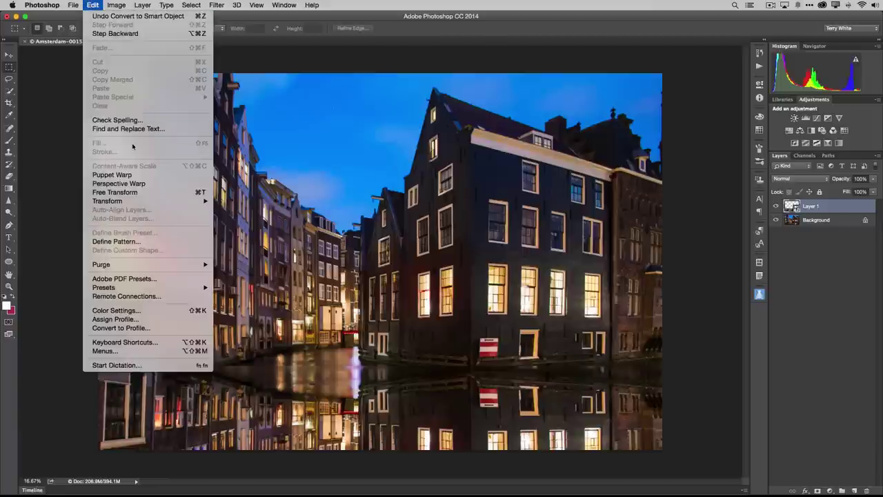
pyautogui.click(138, 183)
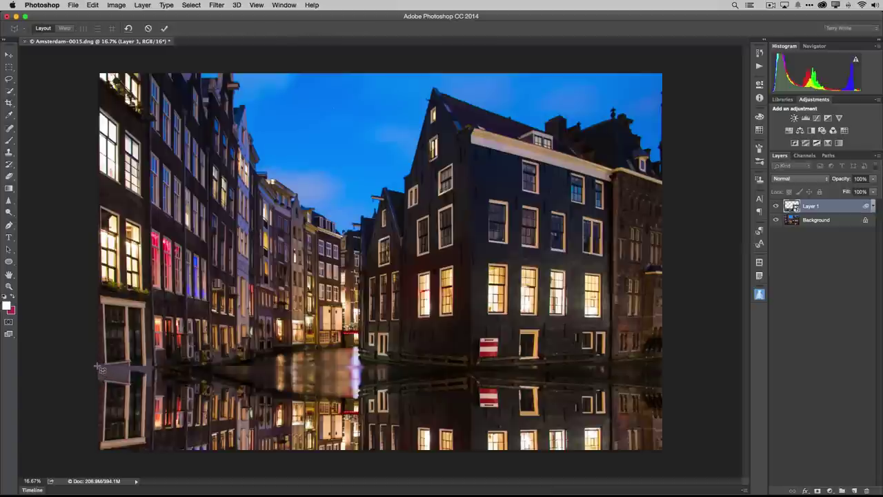
pyautogui.moveTo(97, 366); pyautogui.dragTo(358, 450)
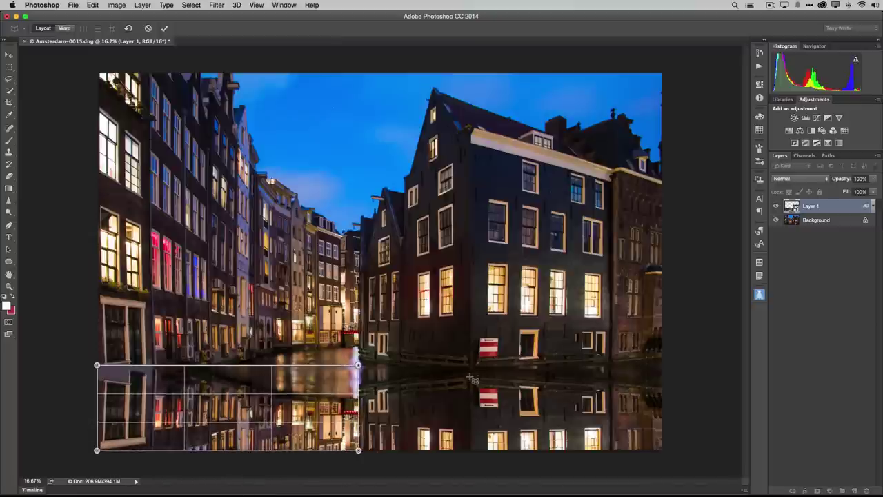
pyautogui.moveTo(470, 372); pyautogui.dragTo(366, 443)
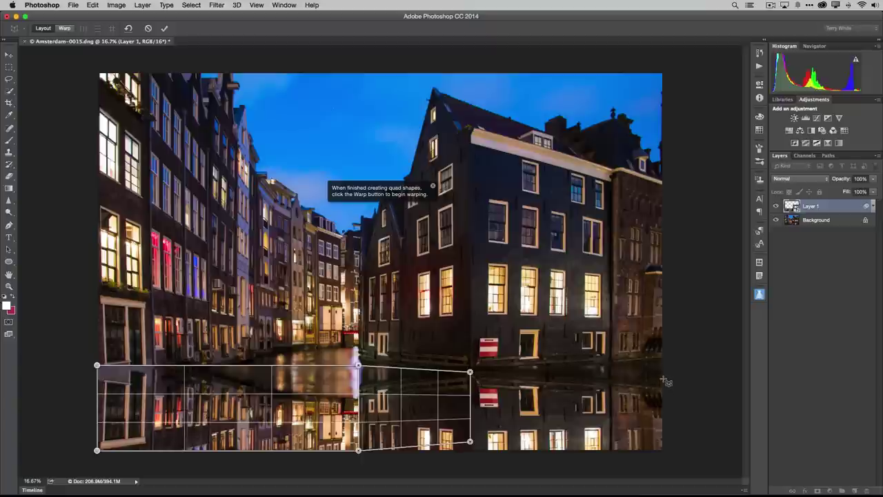
pyautogui.moveTo(663, 377); pyautogui.dragTo(474, 440)
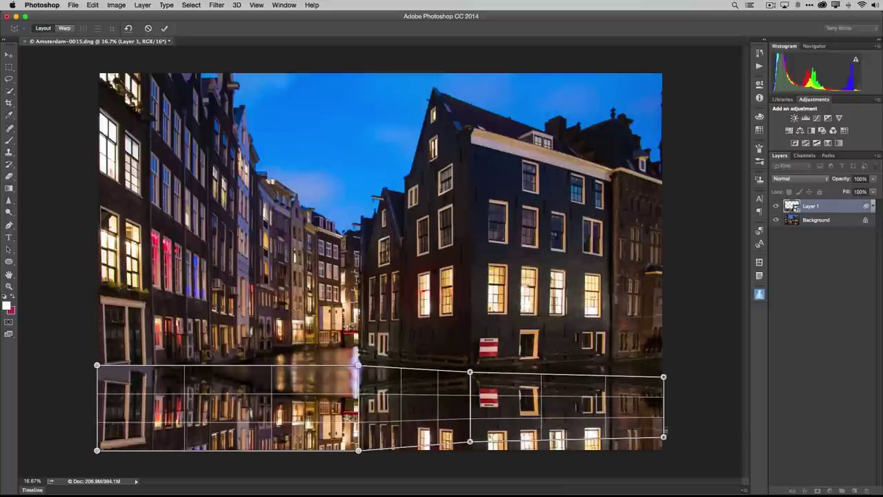
# Refine the quads by lowering the first shared upper corner and the rightmost upper corner, and pulling the lower corners to the photo's bottom edge.
pyautogui.moveTo(359, 366); pyautogui.dragTo(357, 390)
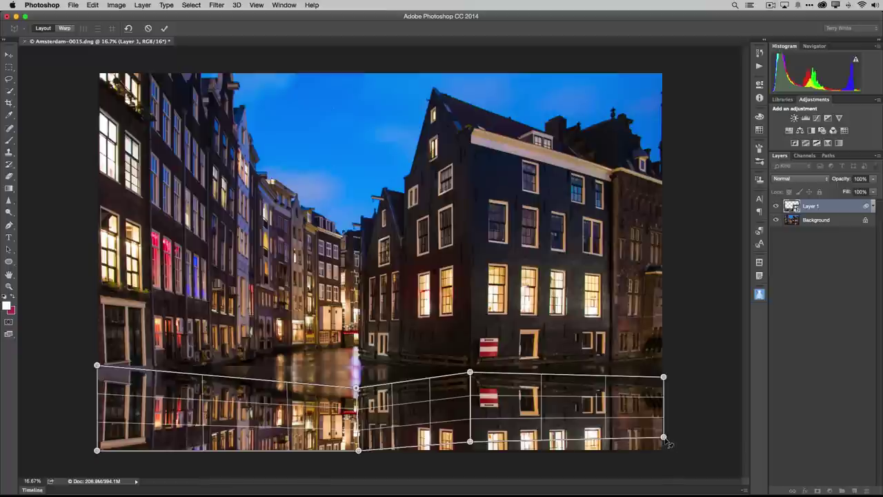
pyautogui.moveTo(665, 439); pyautogui.dragTo(664, 451)
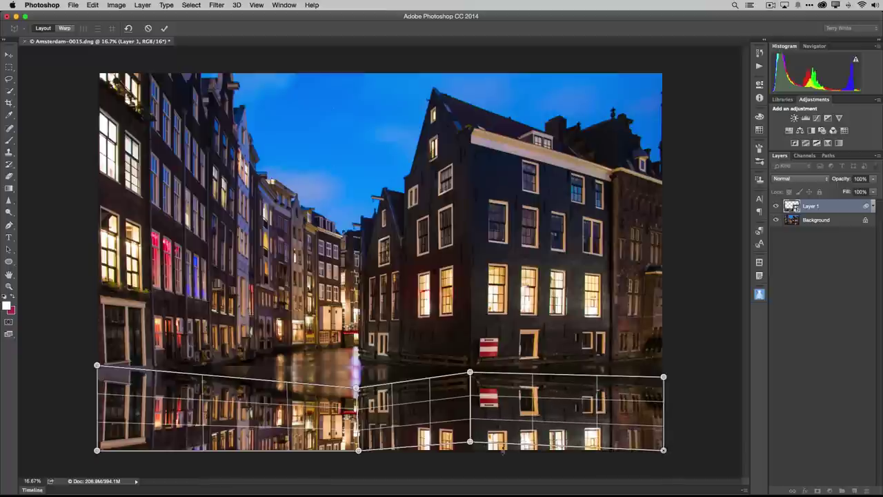
pyautogui.moveTo(470, 441); pyautogui.dragTo(470, 450)
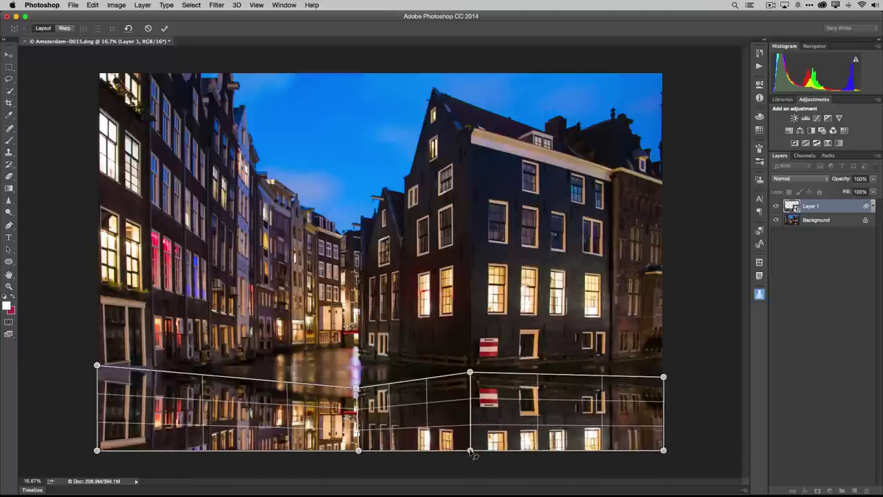
pyautogui.moveTo(664, 378); pyautogui.dragTo(664, 386)
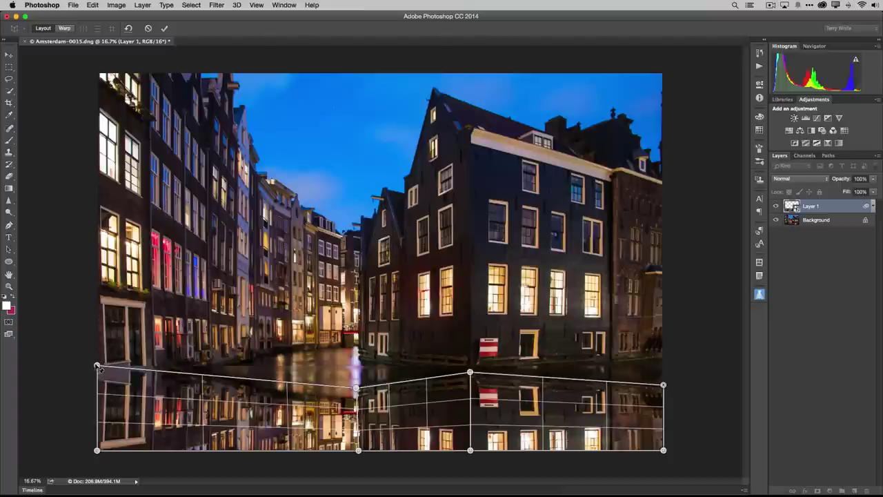
# Warp the reflection by raising the first shared upper corner and the rightmost upper corner to follow the buildings' waterline, and apply the Perspective Warp.
pyautogui.click(64, 29)
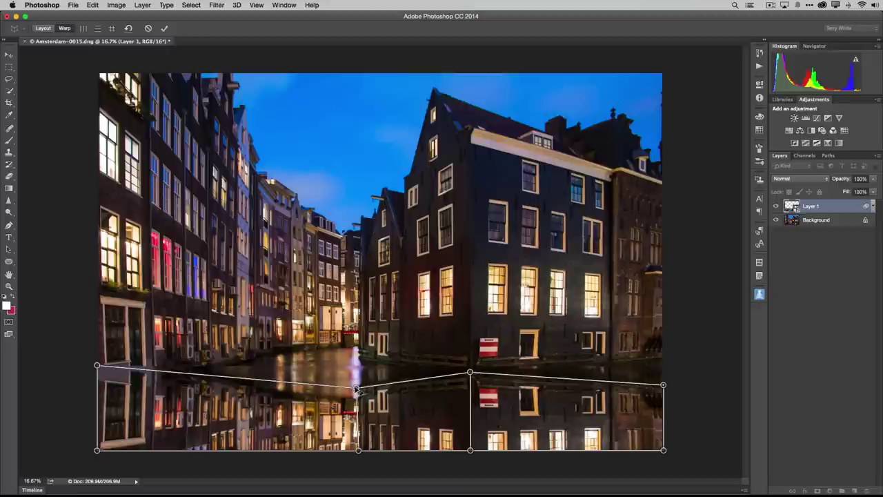
pyautogui.moveTo(356, 390); pyautogui.dragTo(347, 360)
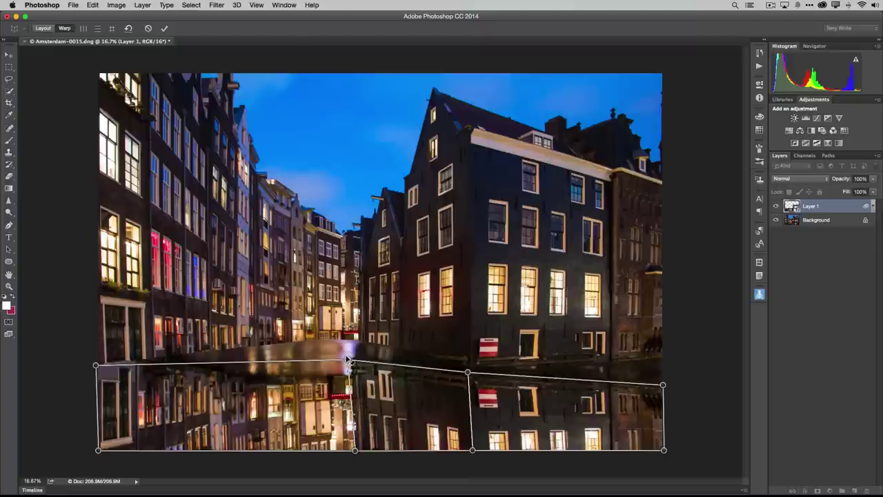
pyautogui.moveTo(663, 385); pyautogui.dragTo(665, 362)
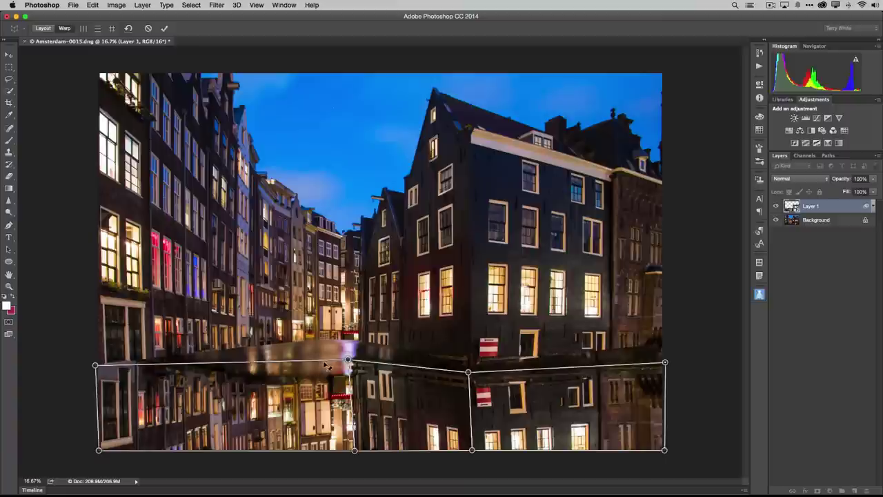
pyautogui.moveTo(348, 361); pyautogui.dragTo(345, 358)
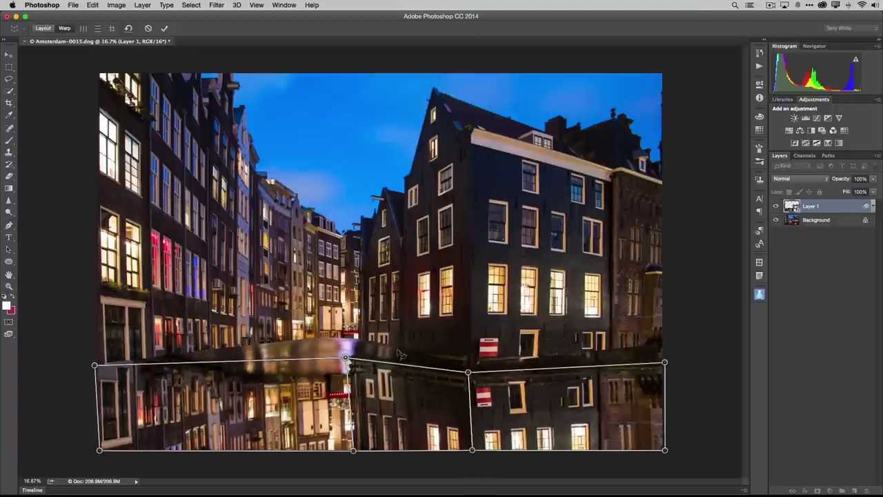
pyautogui.moveTo(346, 358); pyautogui.dragTo(350, 358)
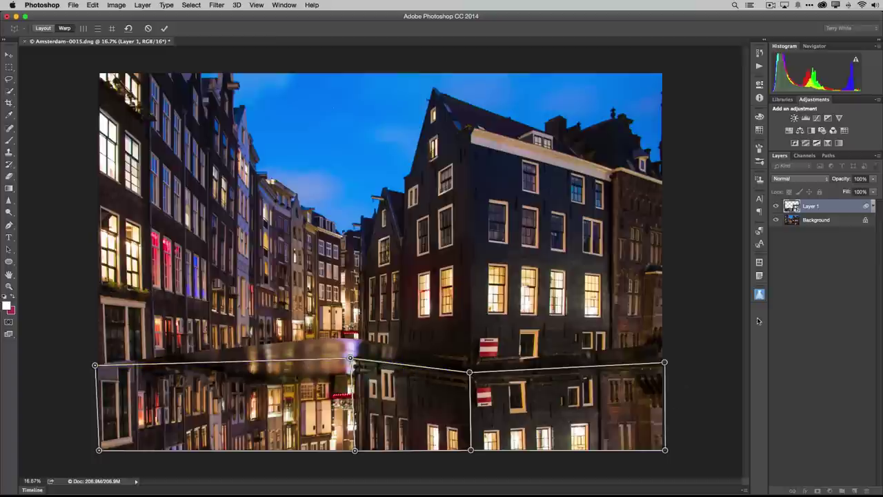
pyautogui.click(164, 29)
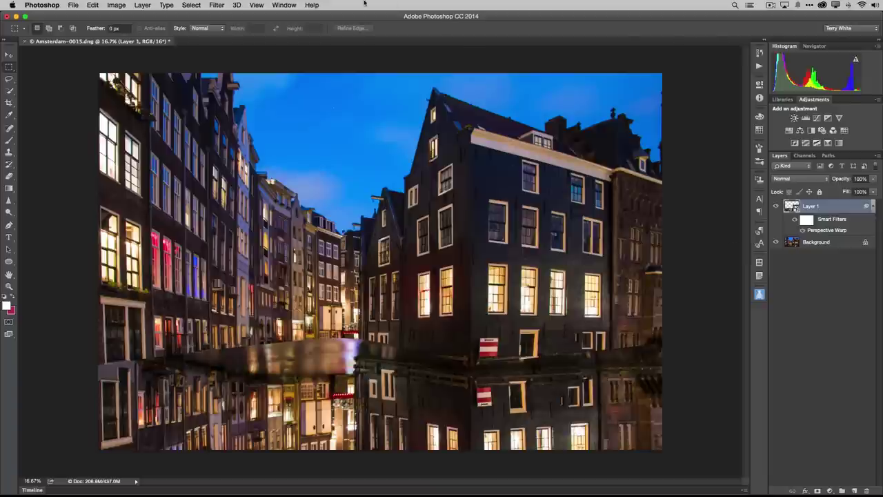
# Add a Path Blur to the reflection layer and turn the blur path to run vertically downward.
pyautogui.click(218, 6)
pyautogui.moveTo(223, 141)
pyautogui.moveTo(237, 125)
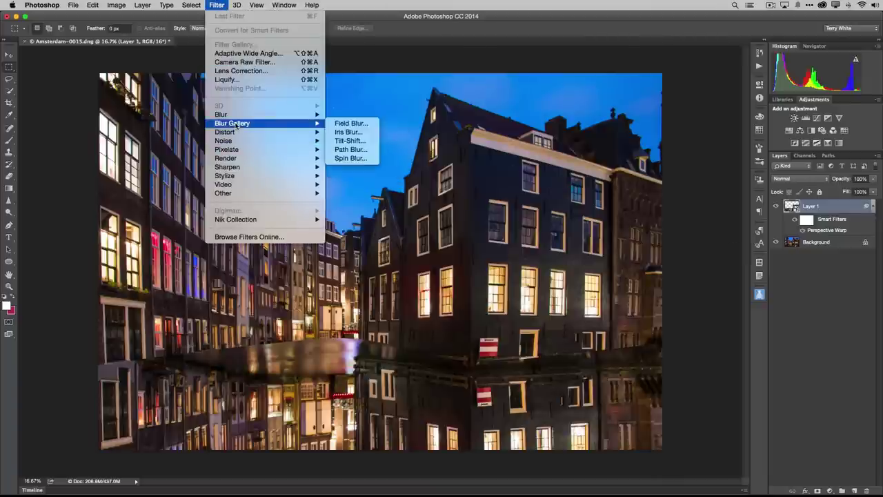
pyautogui.click(365, 151)
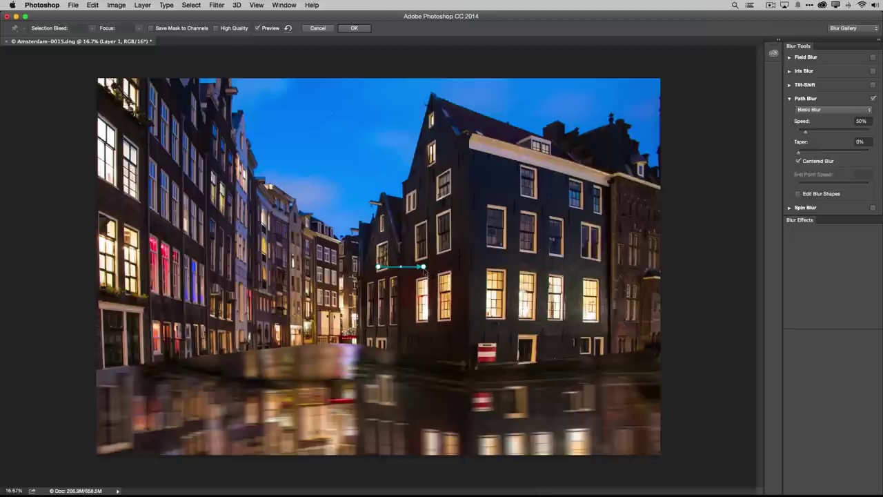
pyautogui.moveTo(424, 267); pyautogui.dragTo(377, 314)
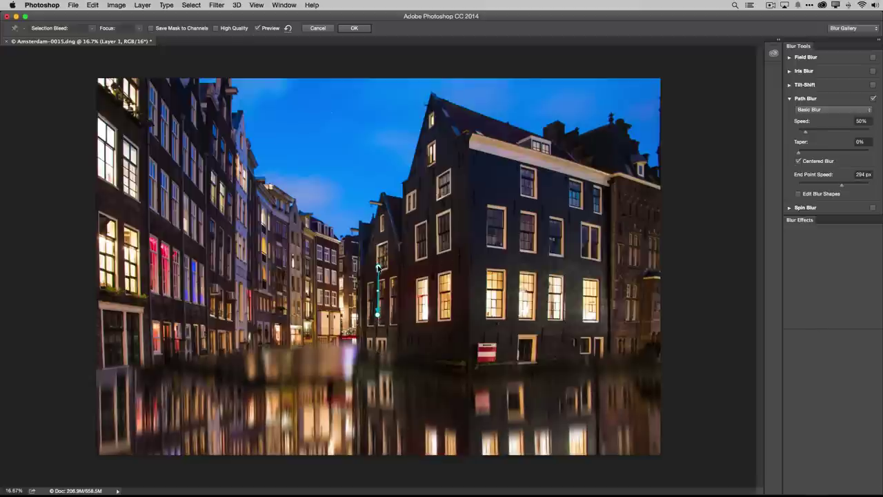
pyautogui.moveTo(397, 264)
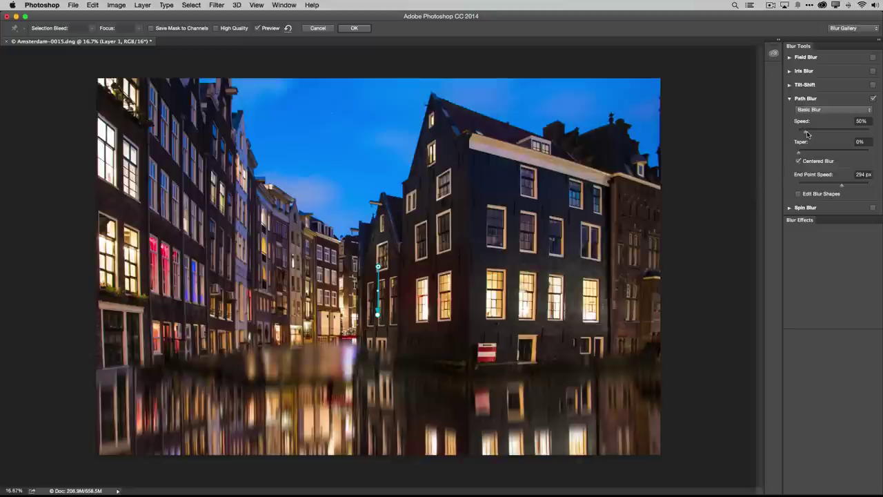
# Set the Path Blur's speed to 127% and its end point speed to 416 px, and apply the filter.
pyautogui.moveTo(808, 133); pyautogui.dragTo(819, 133)
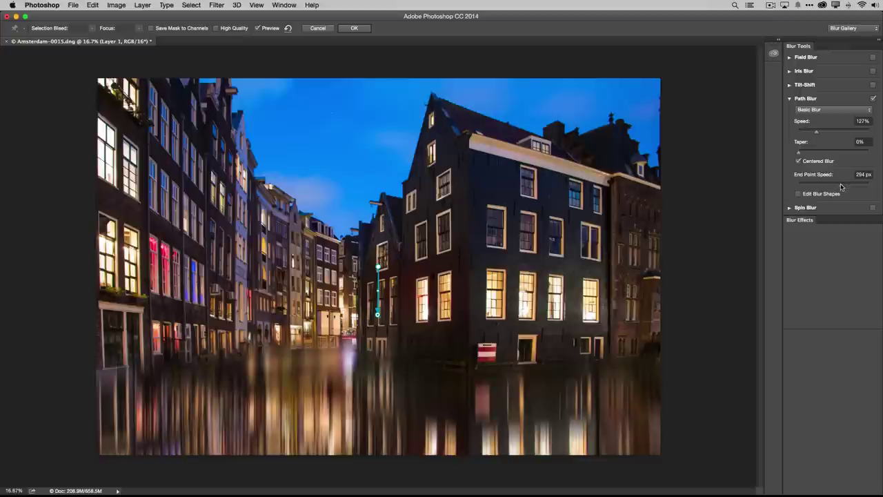
pyautogui.moveTo(841, 186)
pyautogui.mouseDown()
pyautogui.moveTo(821, 189)
pyautogui.moveTo(839, 188)
pyautogui.mouseUp()
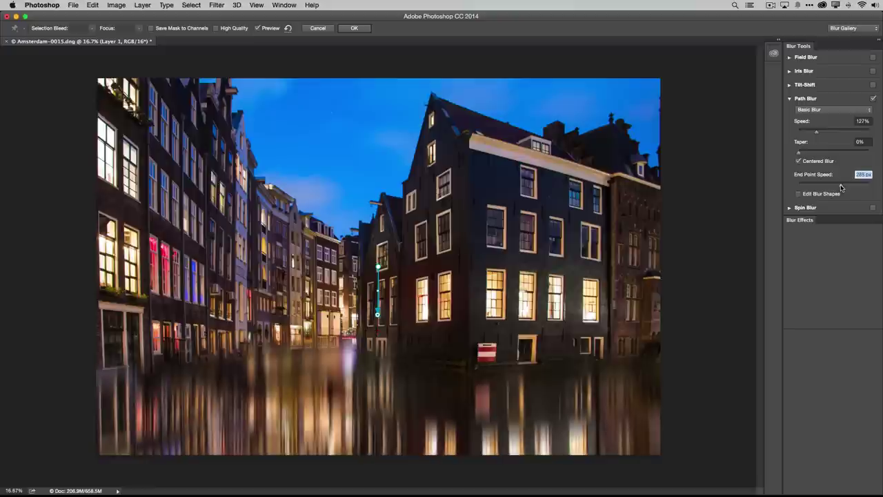
pyautogui.moveTo(840, 187); pyautogui.dragTo(874, 186)
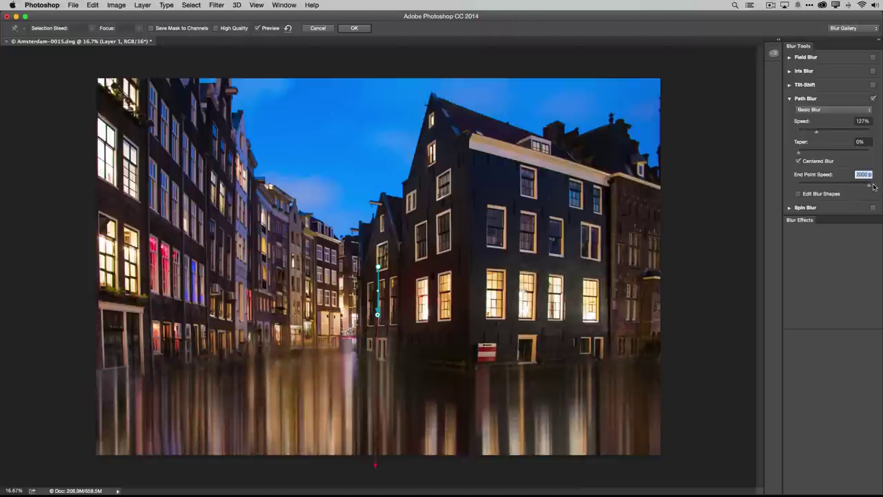
pyautogui.moveTo(874, 187); pyautogui.dragTo(847, 186)
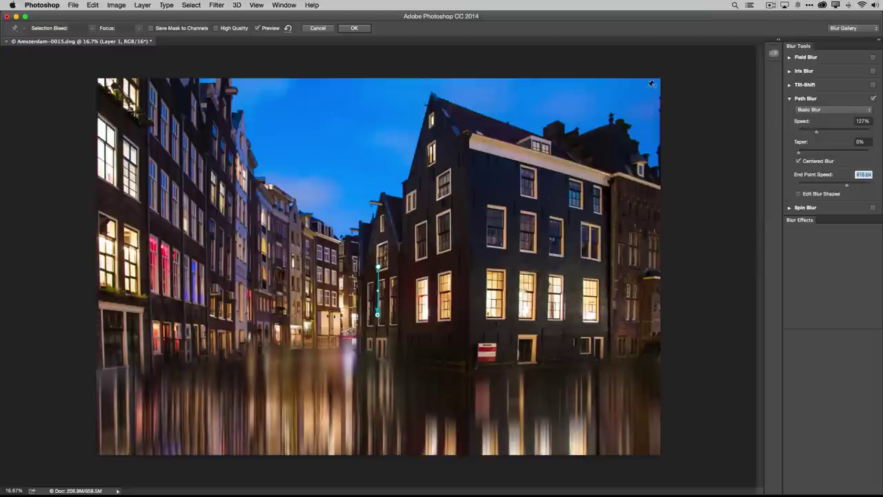
pyautogui.click(353, 30)
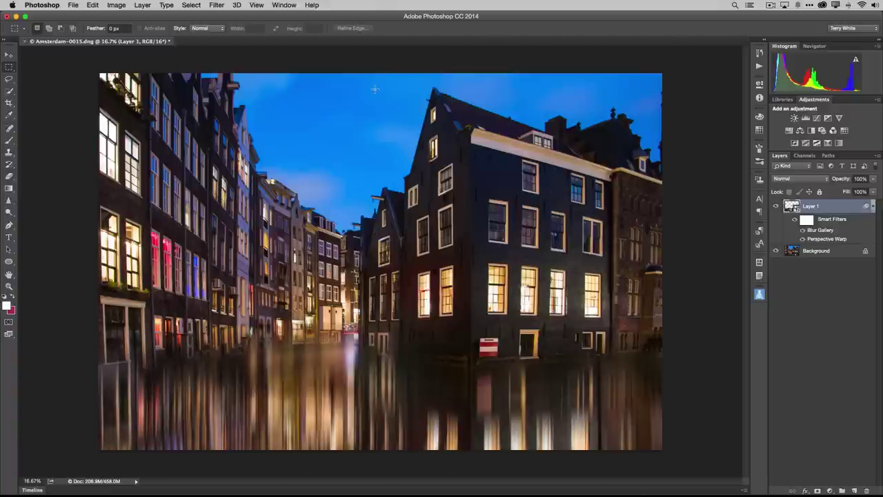
# Rename the reflected layer as Reflection and add a layer mask to it.
pyautogui.doubleClick(810, 207)
pyautogui.write('Reflection')
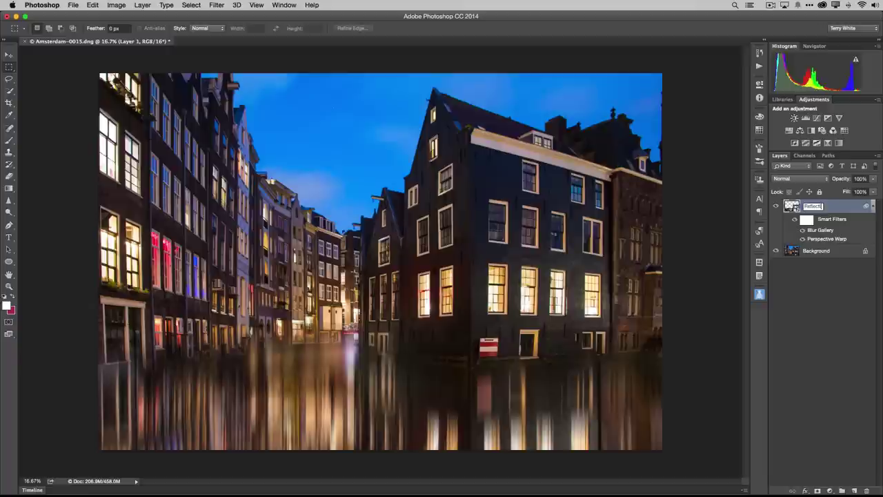
pyautogui.press('Return')
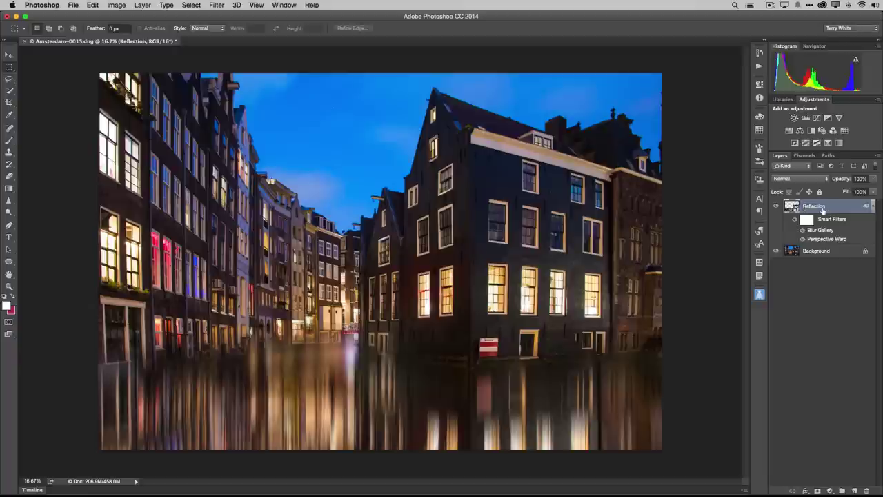
pyautogui.click(818, 490)
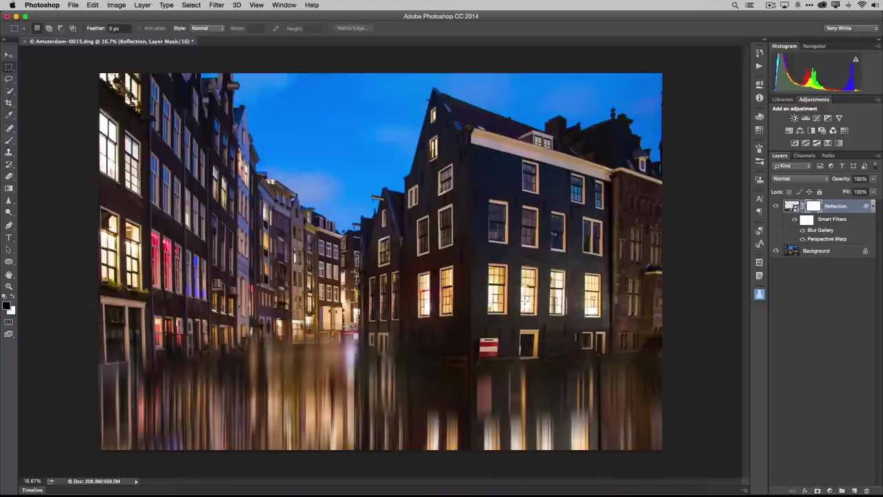
# Paint black on the Reflection mask with a 175 px brush along the waterline to uncover the original building bases and canal edge.
pyautogui.press('b')
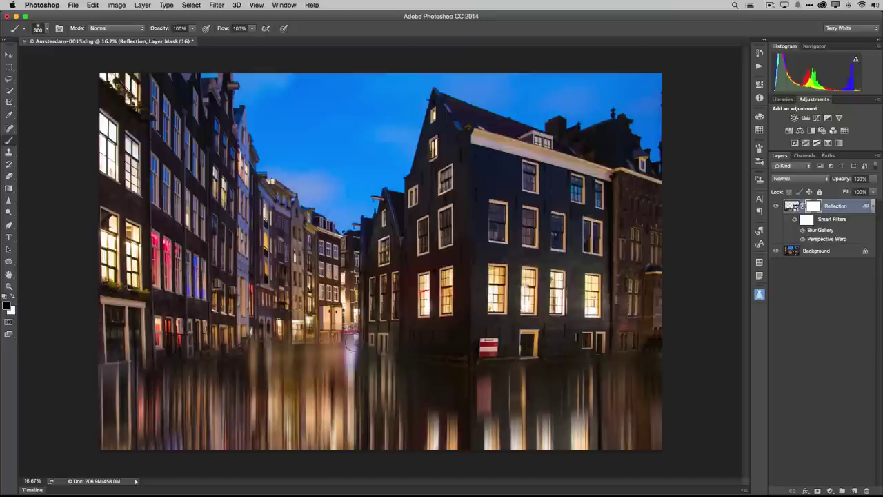
pyautogui.press('[')
pyautogui.press('[')
pyautogui.press('[')
pyautogui.press('[')
pyautogui.moveTo(354, 342)
pyautogui.mouseDown()
pyautogui.moveTo(453, 357)
pyautogui.moveTo(329, 343)
pyautogui.moveTo(141, 368)
pyautogui.moveTo(190, 353)
pyautogui.moveTo(117, 367)
pyautogui.moveTo(161, 368)
pyautogui.moveTo(101, 387)
pyautogui.moveTo(144, 381)
pyautogui.moveTo(118, 393)
pyautogui.moveTo(162, 381)
pyautogui.moveTo(97, 400)
pyautogui.moveTo(139, 391)
pyautogui.moveTo(97, 401)
pyautogui.moveTo(198, 361)
pyautogui.moveTo(182, 370)
pyautogui.moveTo(239, 358)
pyautogui.moveTo(154, 375)
pyautogui.moveTo(243, 354)
pyautogui.moveTo(358, 343)
pyautogui.moveTo(372, 353)
pyautogui.moveTo(363, 351)
pyautogui.moveTo(536, 360)
pyautogui.moveTo(400, 361)
pyautogui.moveTo(419, 364)
pyautogui.moveTo(377, 361)
pyautogui.moveTo(507, 369)
pyautogui.moveTo(648, 357)
pyautogui.moveTo(491, 371)
pyautogui.moveTo(418, 365)
pyautogui.moveTo(450, 370)
pyautogui.moveTo(661, 357)
pyautogui.mouseUp()
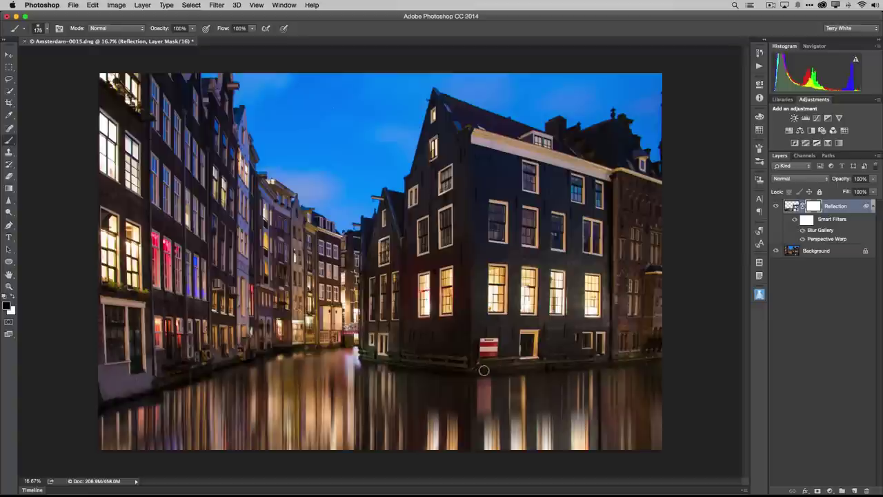
pyautogui.moveTo(667, 357); pyautogui.dragTo(664, 349)
# Paint white on the mask along the left canal edge to restore the reflection up to the buildings, and switch back to black.
pyautogui.click(13, 296)
pyautogui.moveTo(243, 379); pyautogui.dragTo(105, 415)
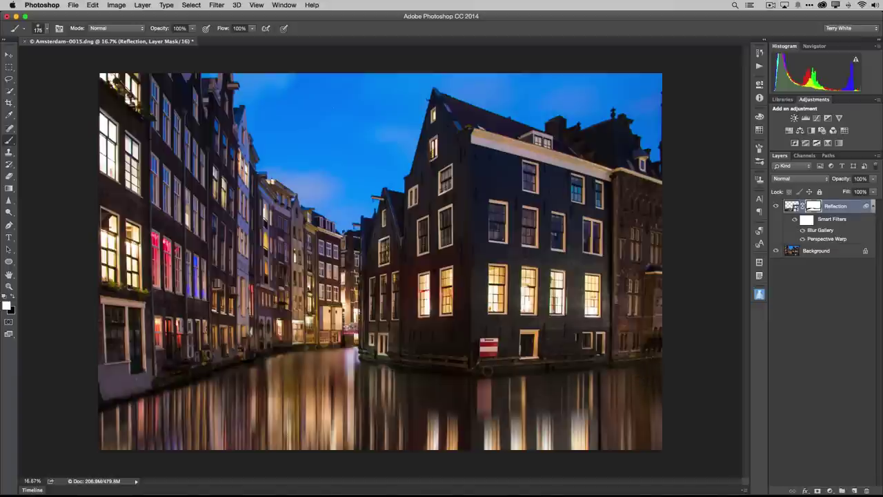
pyautogui.click(13, 295)
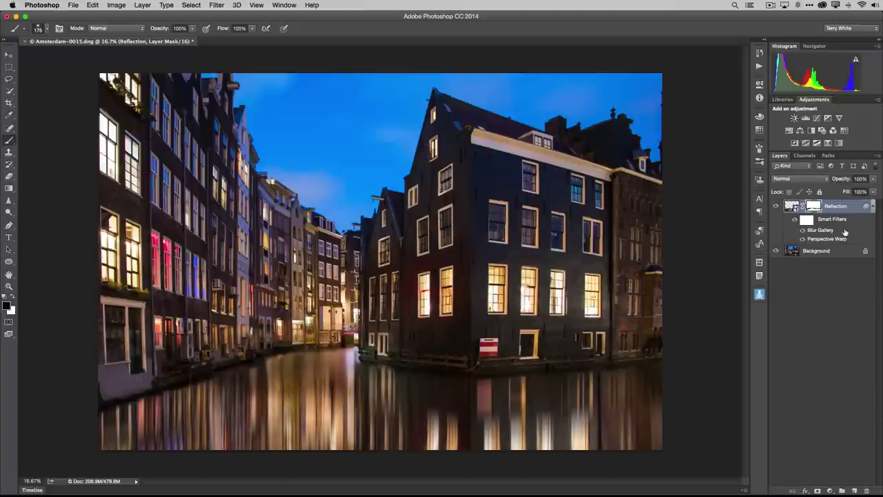
# Add an Exposure adjustment layer clipped to the Reflection layer and set its exposure to -2.87.
pyautogui.click(790, 207)
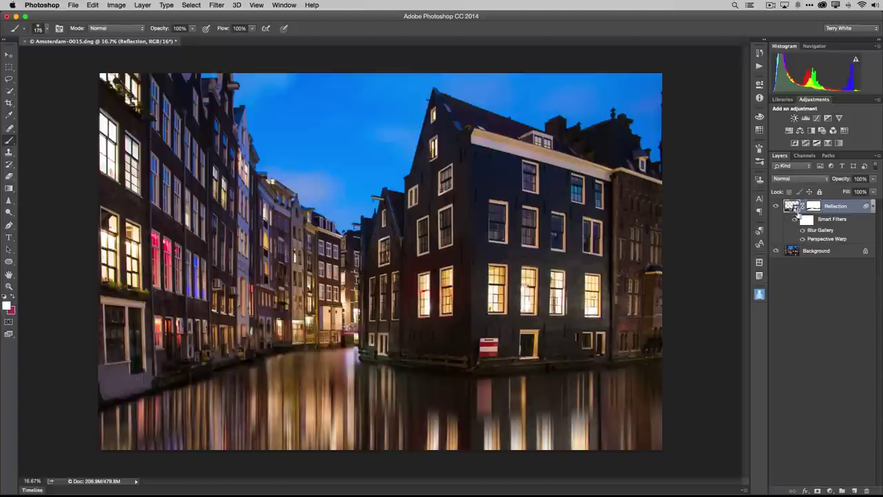
pyautogui.click(828, 118)
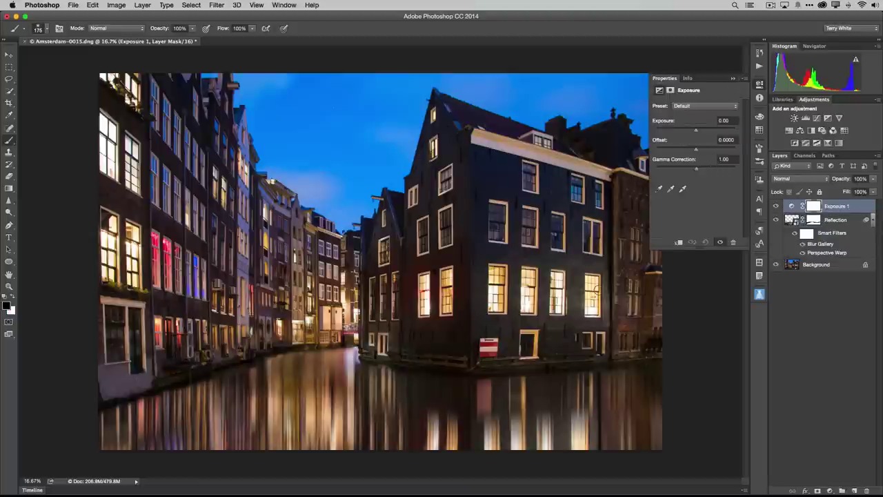
pyautogui.click(679, 243)
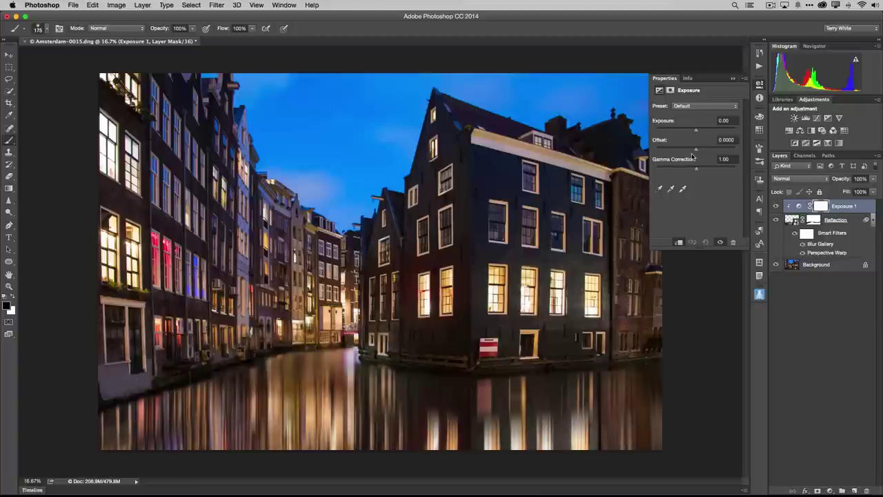
pyautogui.moveTo(696, 133); pyautogui.dragTo(680, 134)
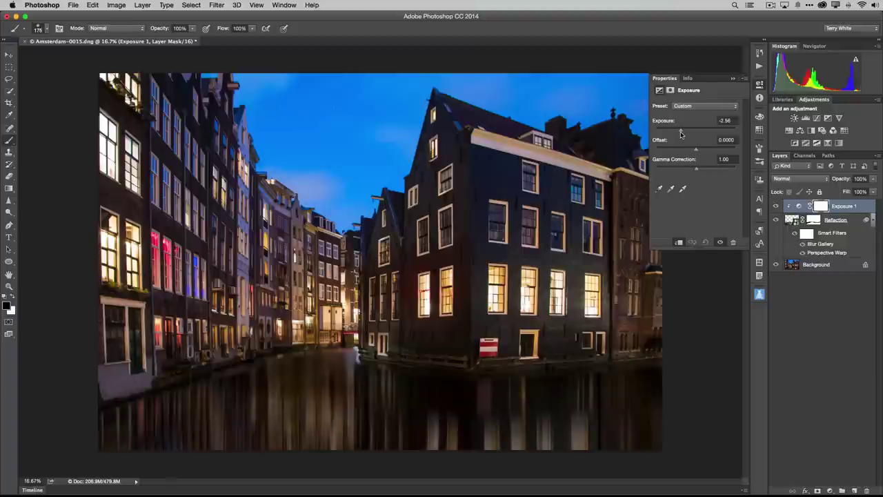
pyautogui.moveTo(681, 134); pyautogui.dragTo(672, 136)
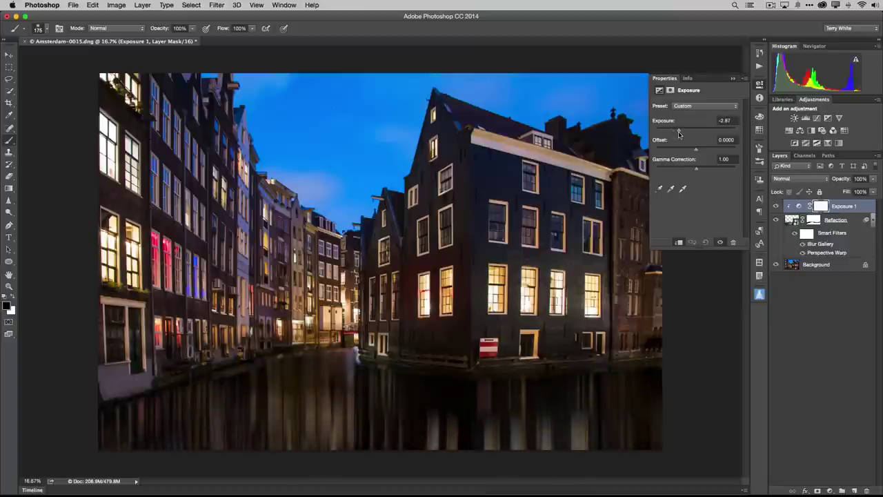
pyautogui.click(733, 79)
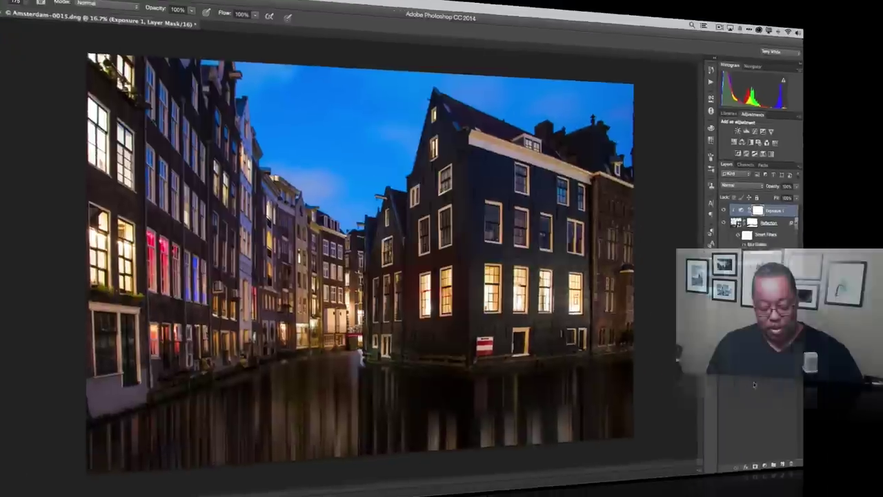
# Save and close the layered canal image and switch back to Lightroom.
pyautogui.hotkey('ctrl', 's')
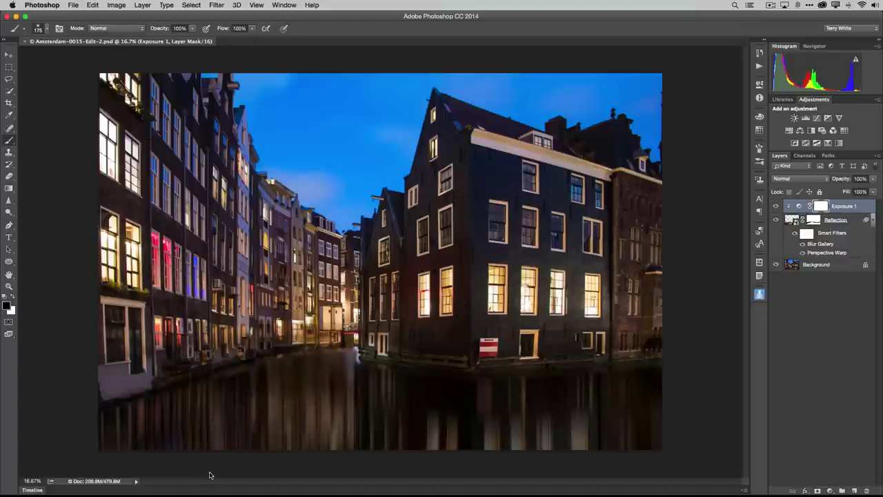
pyautogui.press('super+w')
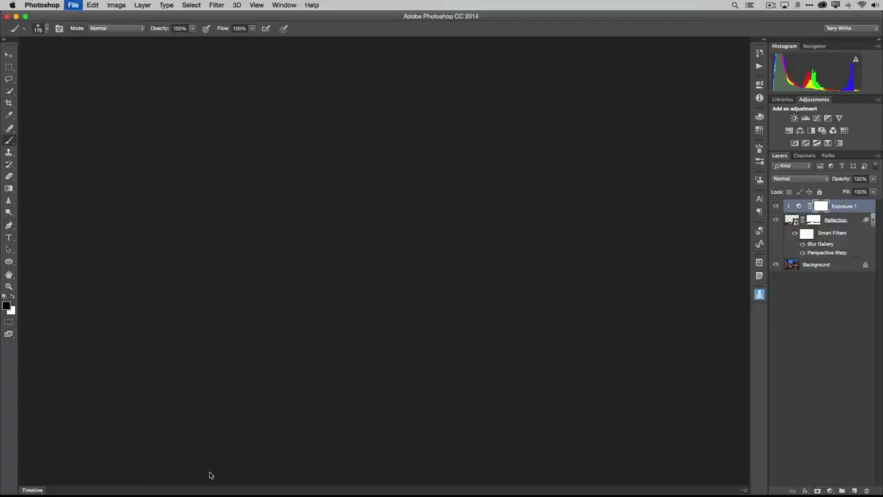
pyautogui.press('super+Tab')
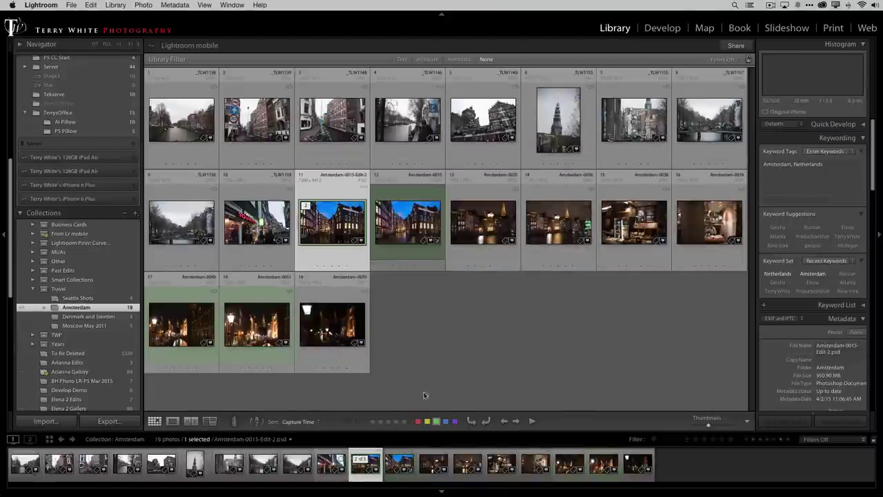
# View the original Amsterdam-0015.dng photo full screen and reset all its Develop settings.
pyautogui.click(408, 232)
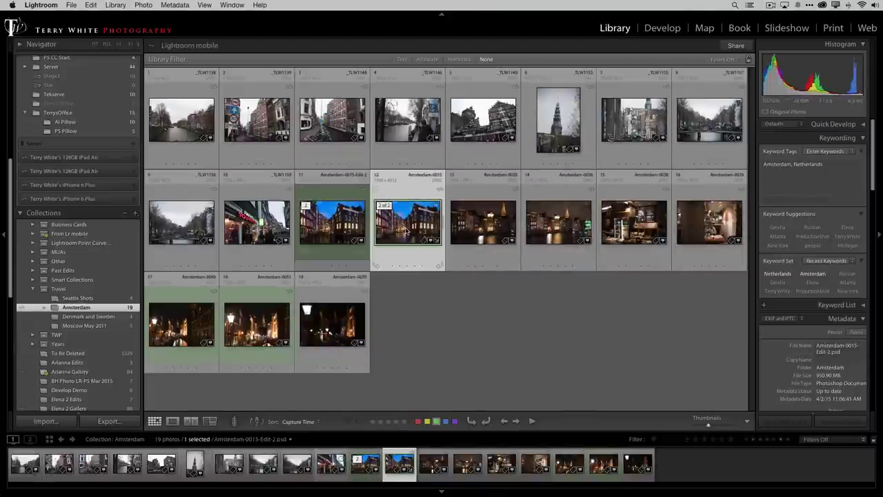
pyautogui.press('f')
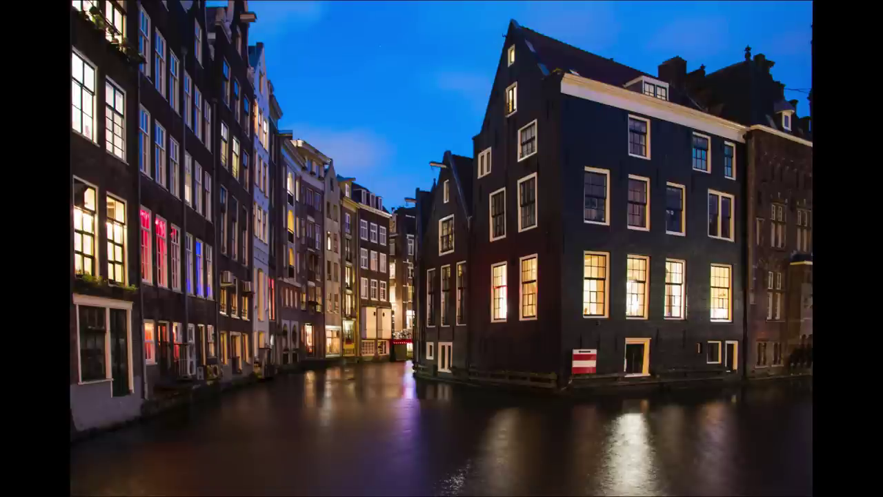
pyautogui.press('Left')
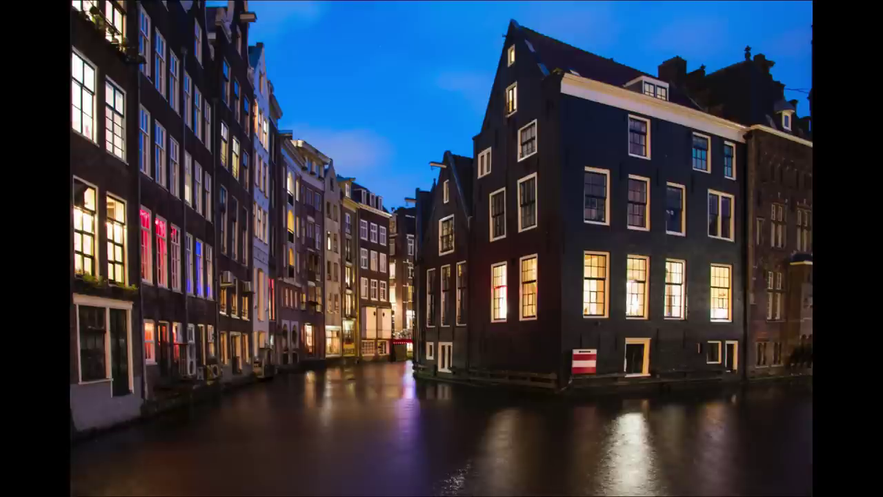
pyautogui.press('f')
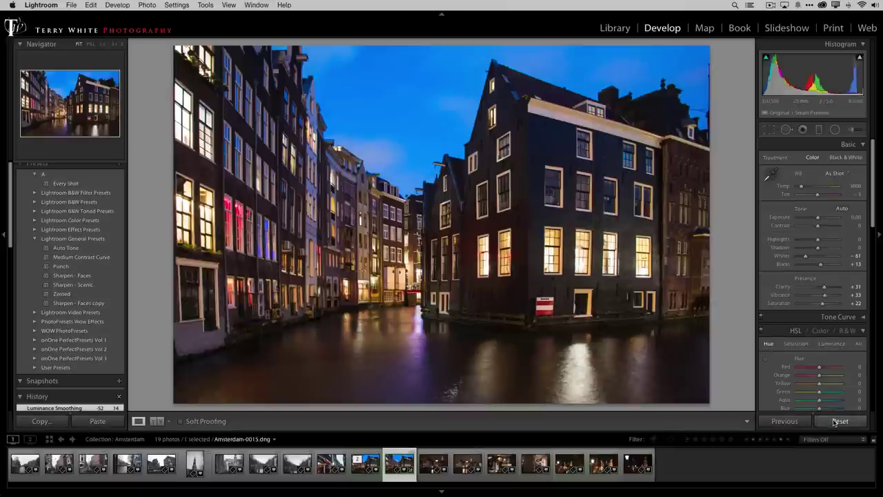
pyautogui.click(837, 421)
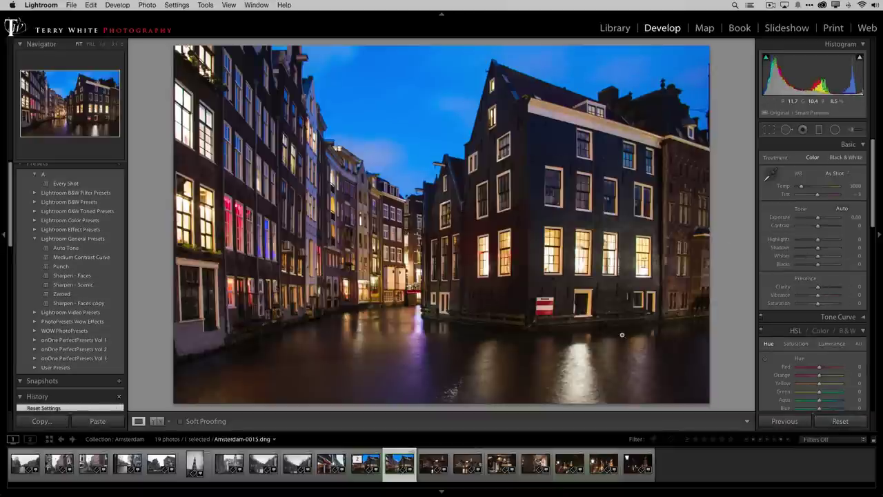